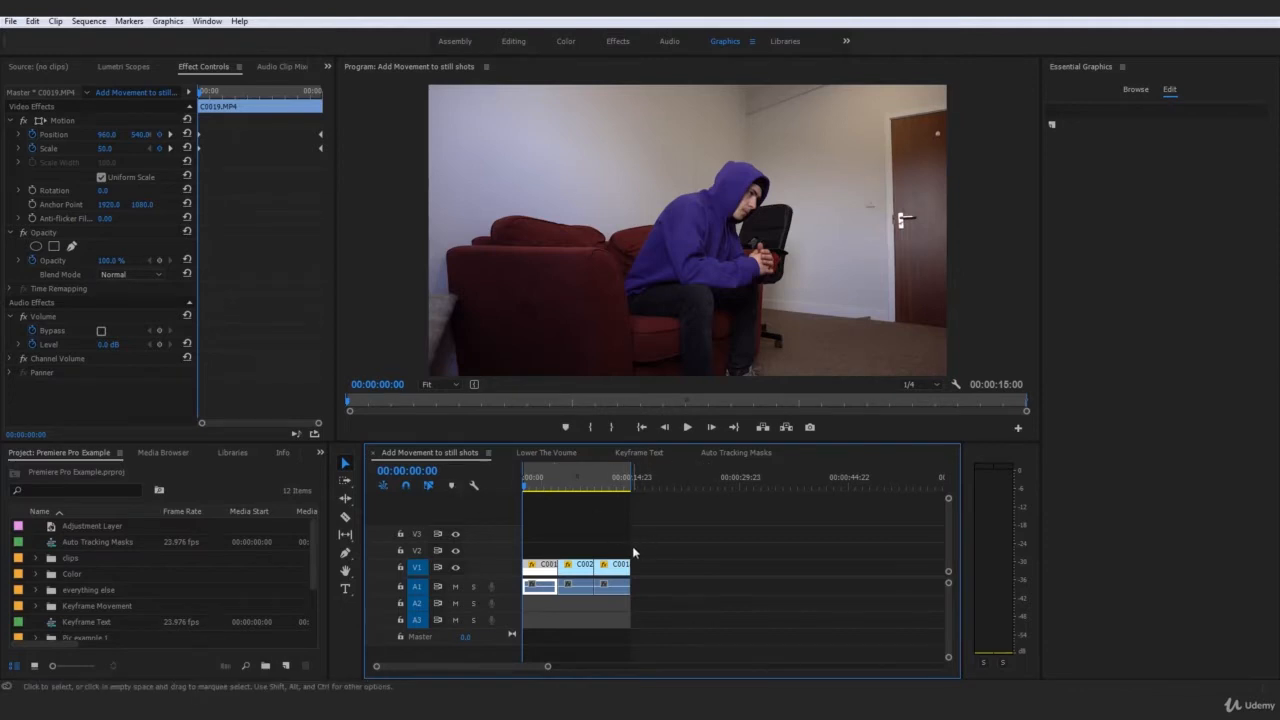
Scrub the playhead to the end of the three clips and back to the start of the sequence.
{"action": "left_click", "coordinate": [666, 608]}
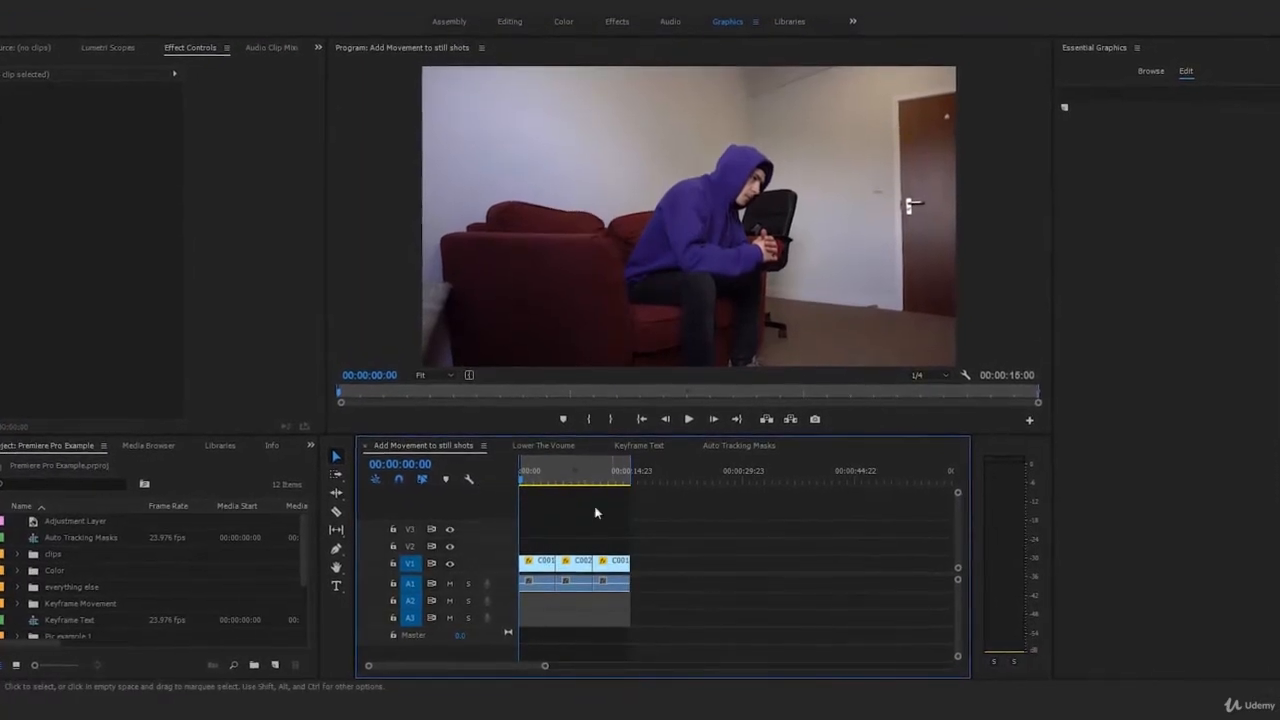
{"action": "mouse_move", "coordinate": [619, 481]}
{"action": "left_mouse_down"}
{"action": "mouse_move", "coordinate": [637, 498]}
{"action": "mouse_move", "coordinate": [627, 483]}
{"action": "left_mouse_up"}
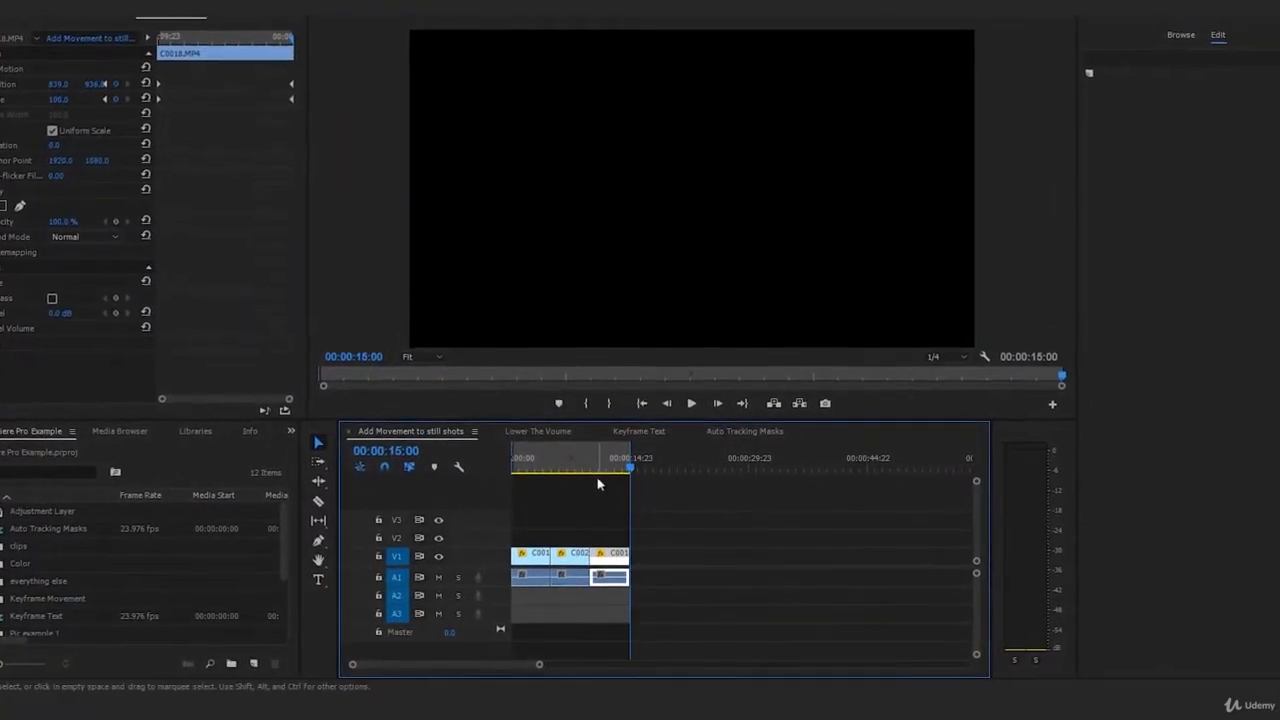
{"action": "left_click_drag", "start_coordinate": [629, 467], "coordinate": [510, 475]}
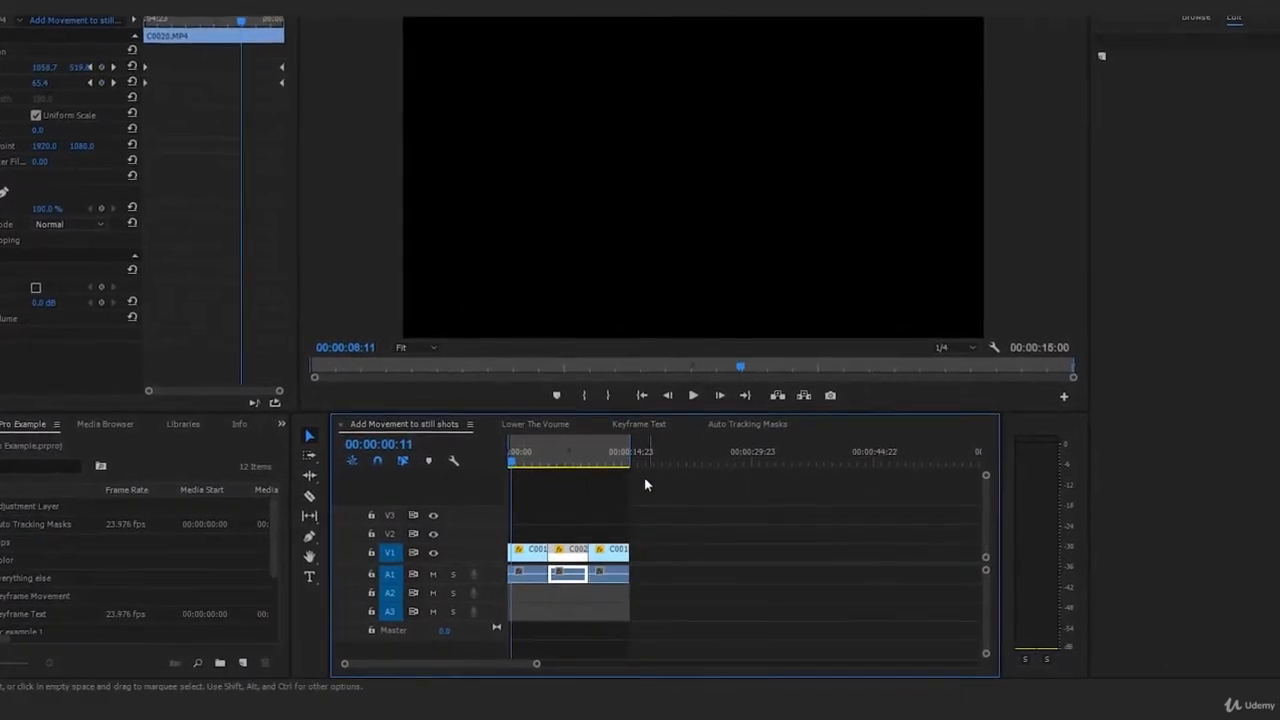
Move all three clips together along the timeline so they start at 00:00:30:00.
{"action": "left_click_drag", "start_coordinate": [678, 486], "coordinate": [490, 506]}
{"action": "left_click_drag", "start_coordinate": [667, 482], "coordinate": [828, 541]}
Play the emptied marked range from the beginning of the sequence.
{"action": "key", "text": "Home"}
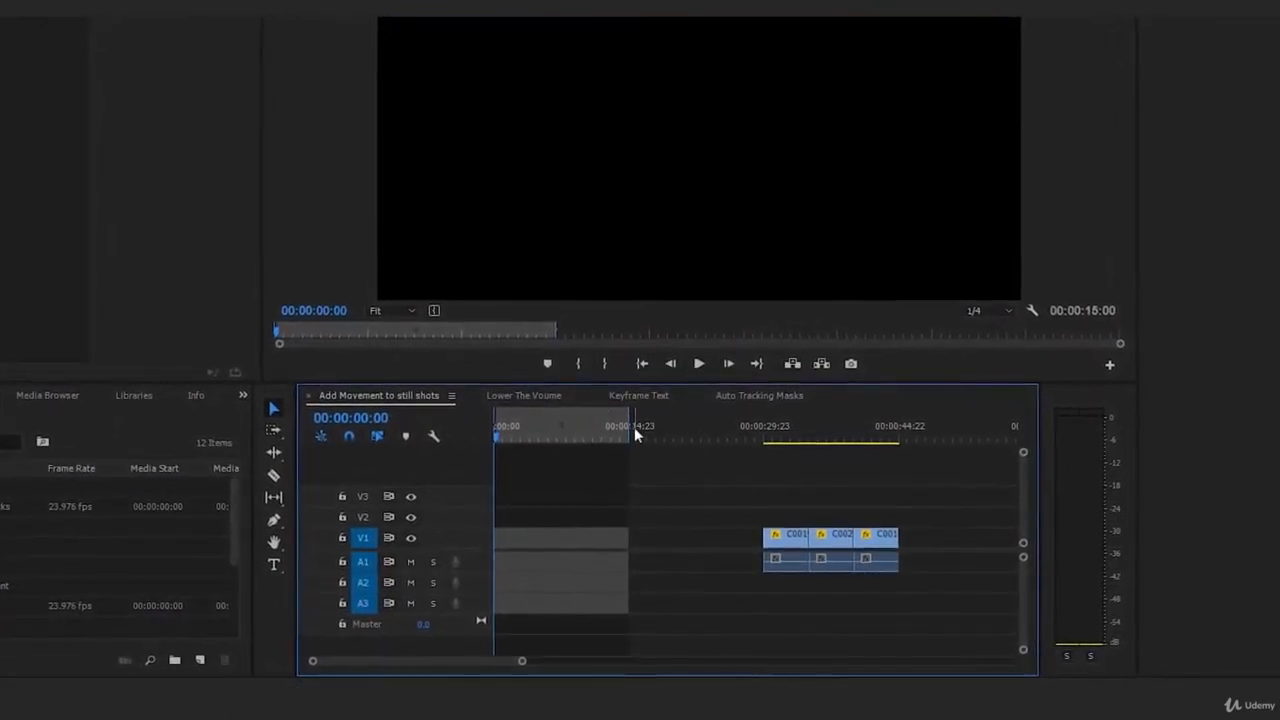
{"action": "key", "text": "space"}
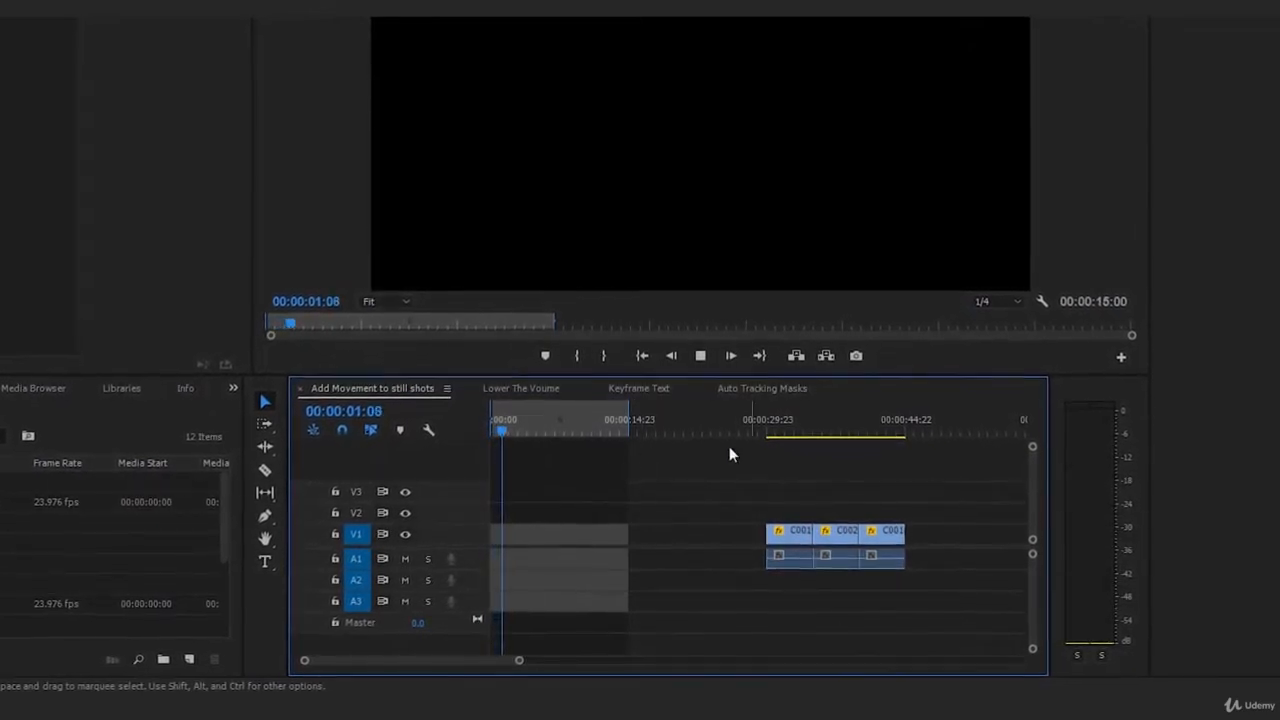
{"action": "key", "text": "space"}
Mark the In point at 00:00:30:00 and the Out point at 00:00:45:00 around the moved clips.
{"action": "key", "text": "Home"}
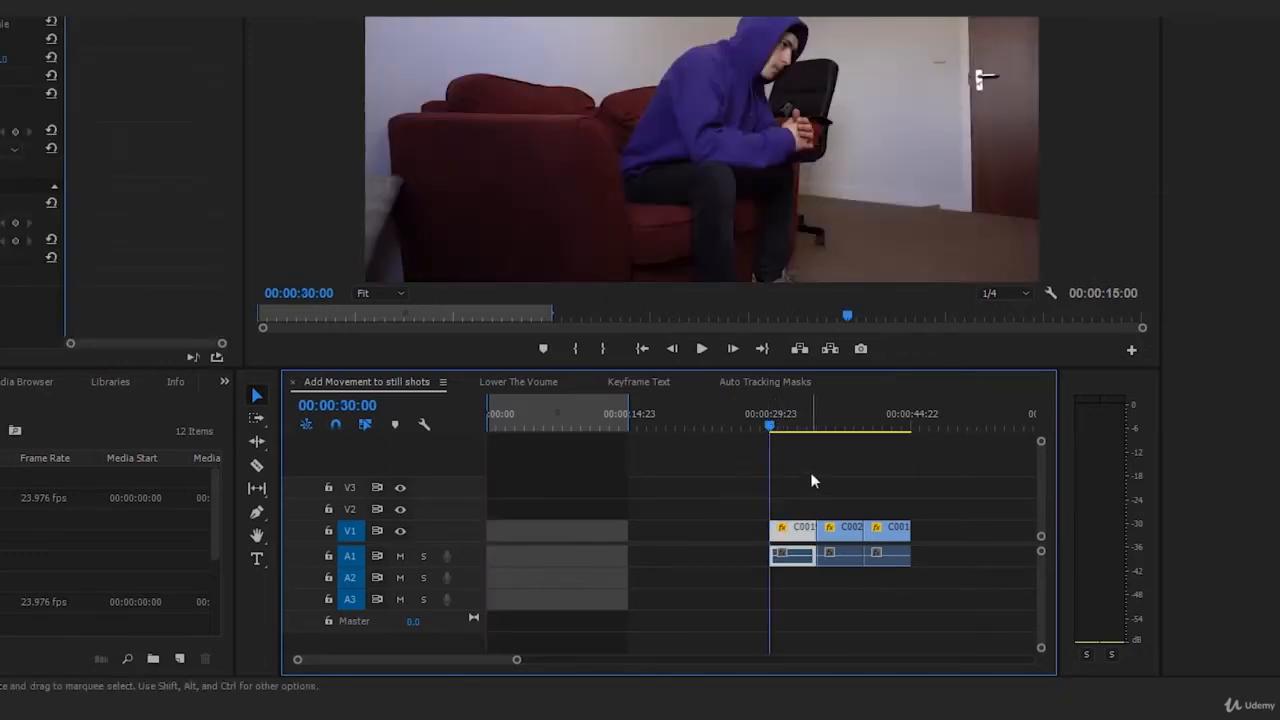
{"action": "key", "text": "i"}
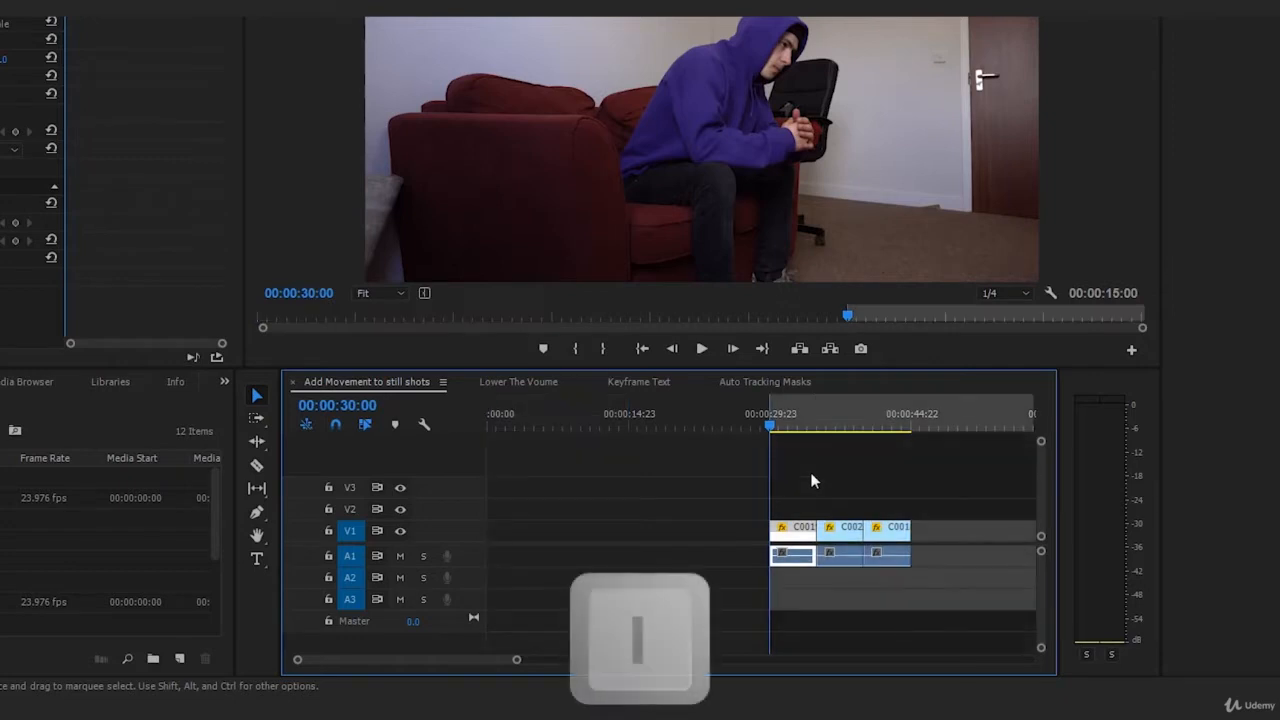
{"action": "left_click", "coordinate": [914, 428]}
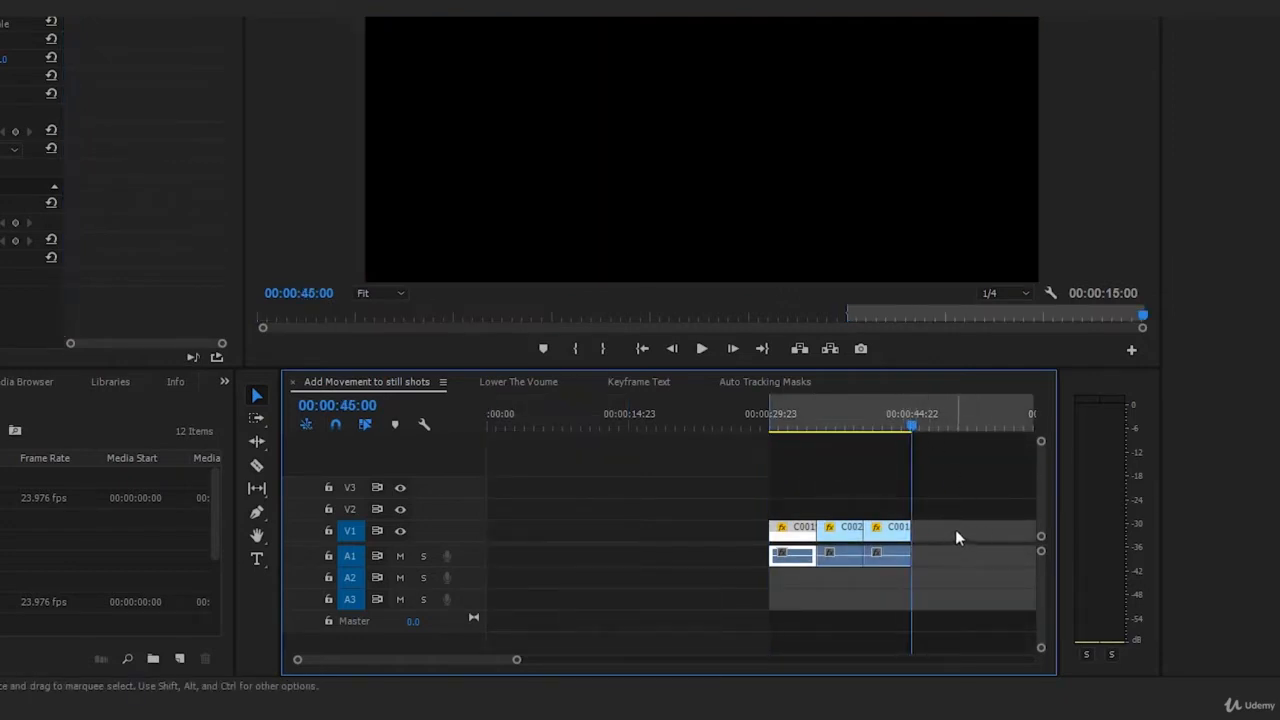
{"action": "key", "text": "o"}
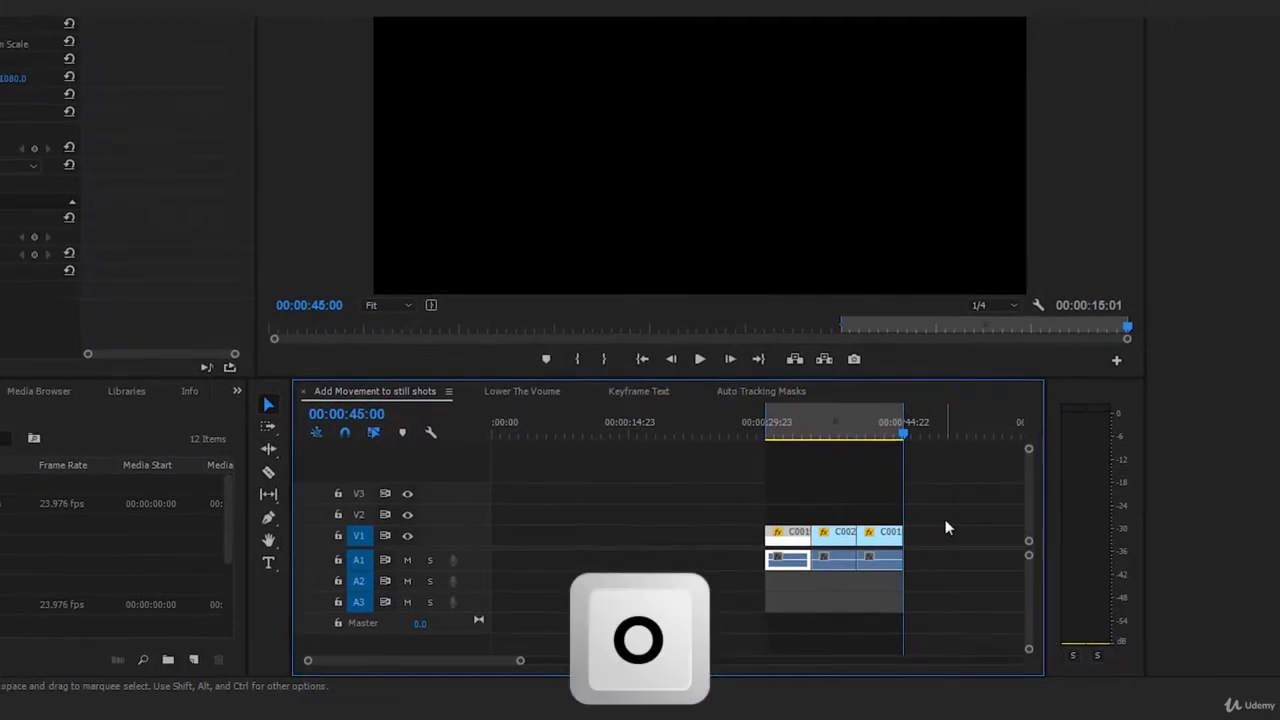
Play the sequence from the In point to preview the clips inside the marked range.
{"action": "key", "text": "shift+i"}
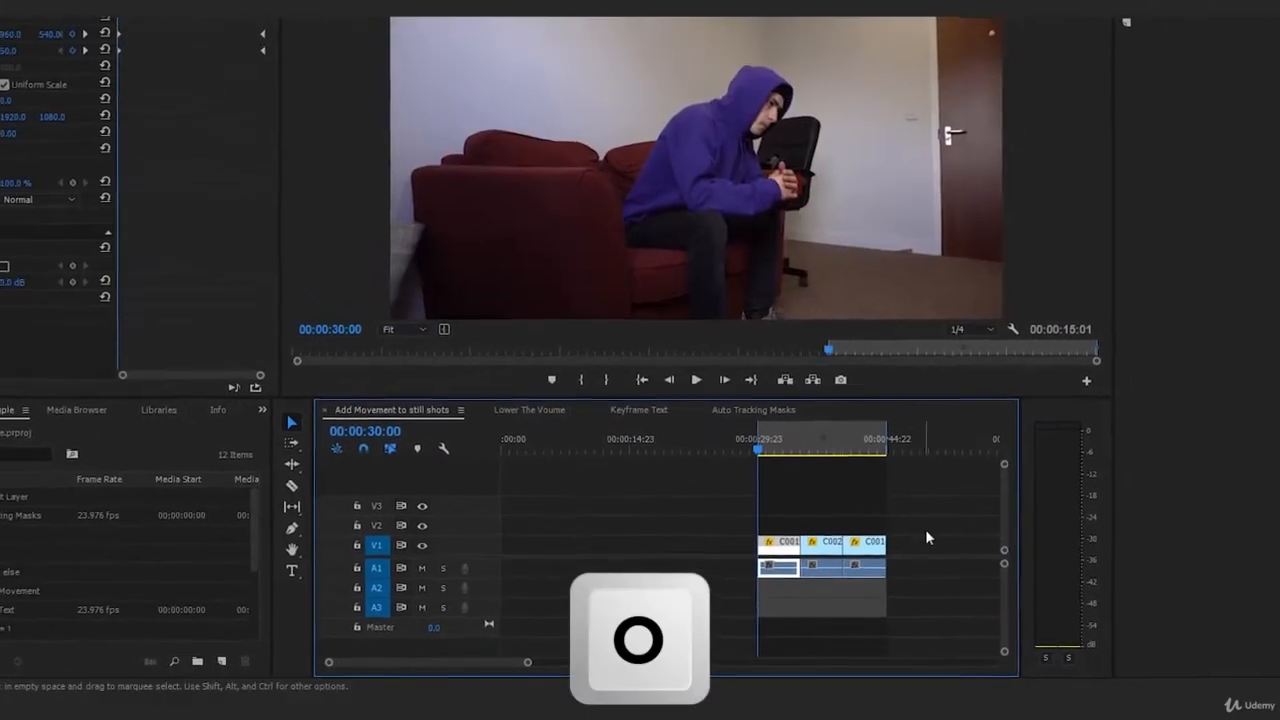
{"action": "key", "text": "space"}
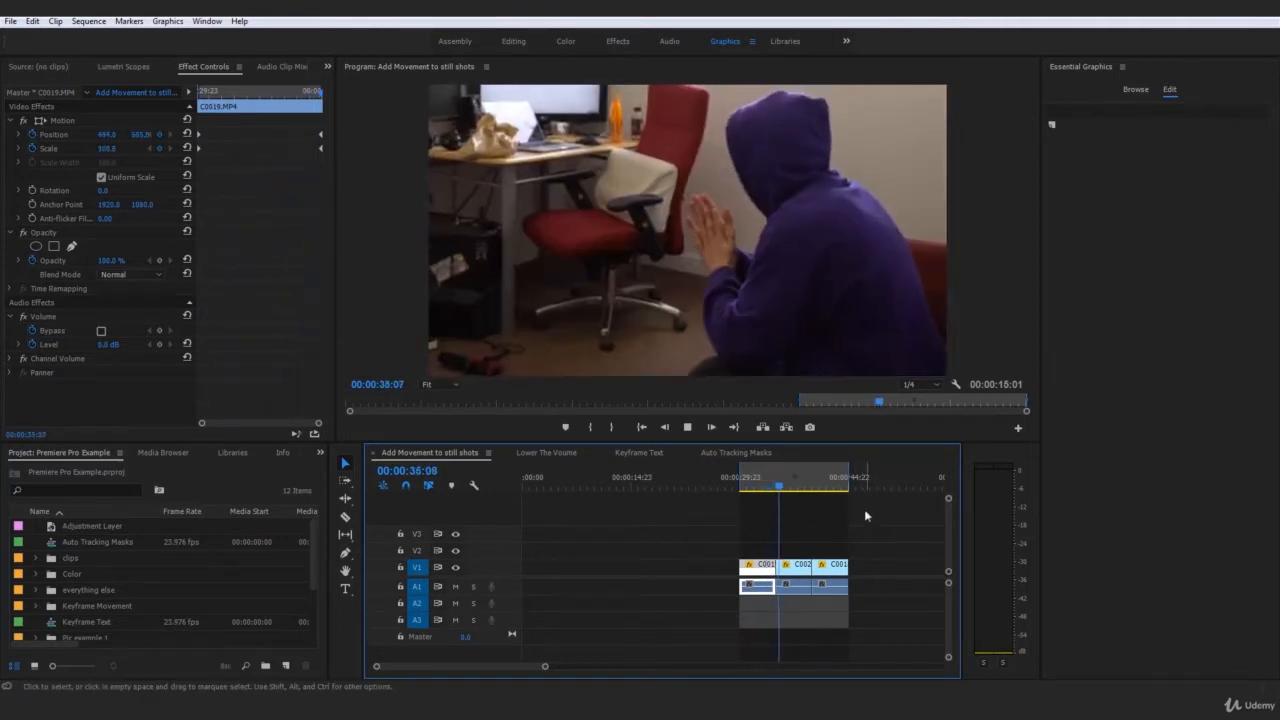
{"action": "left_click", "coordinate": [865, 543]}
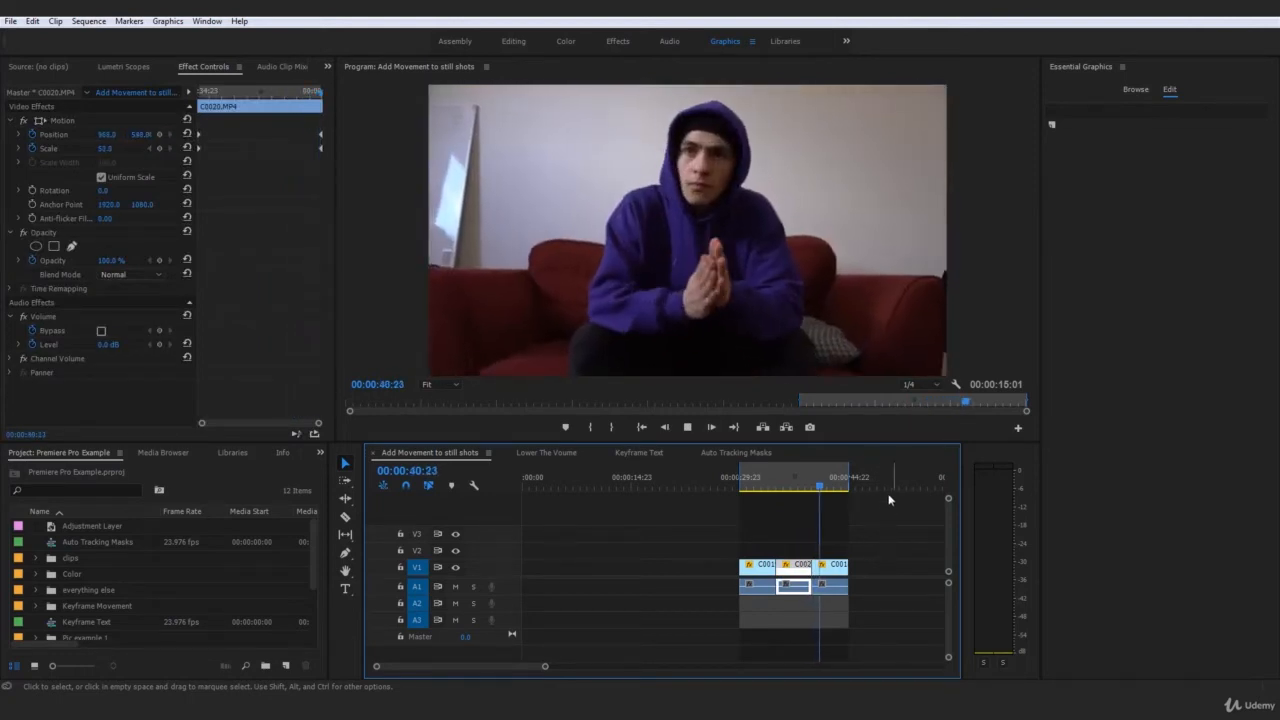
Select all three clips and move them back to the start of the sequence.
{"action": "left_click_drag", "start_coordinate": [886, 540], "coordinate": [752, 590]}
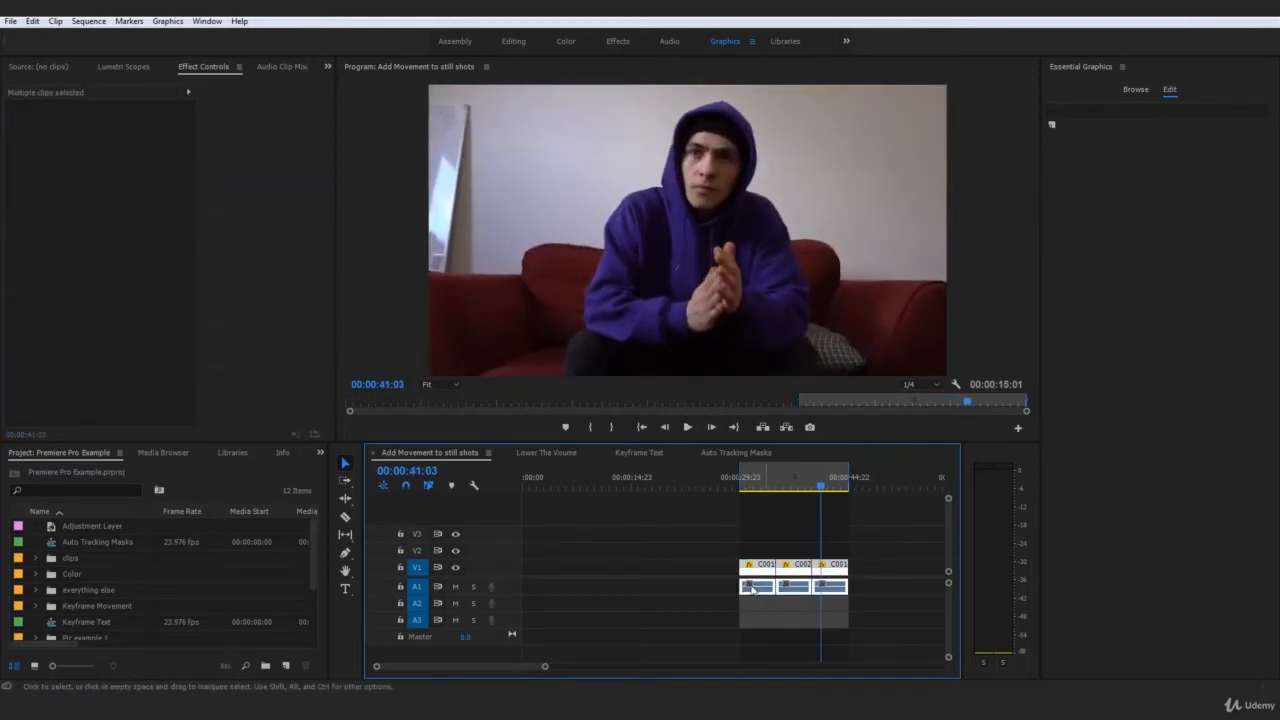
{"action": "left_click", "coordinate": [743, 488]}
{"action": "left_click", "coordinate": [878, 547]}
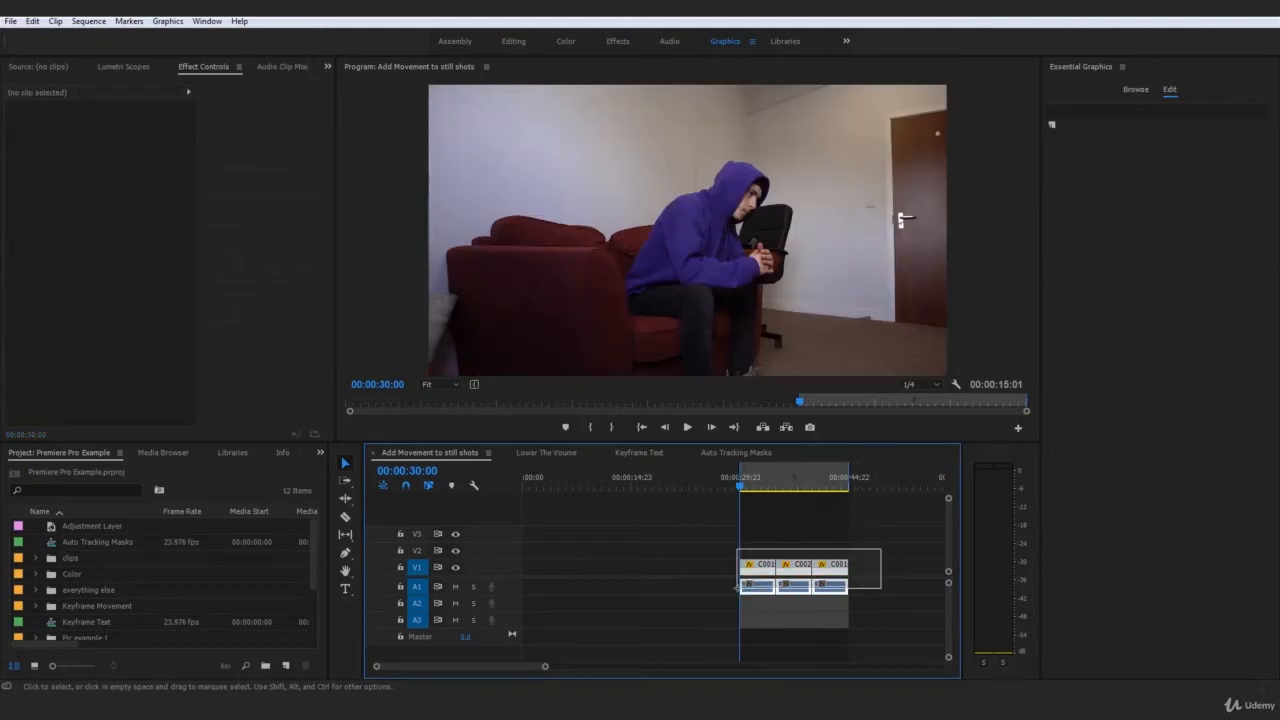
{"action": "left_click_drag", "start_coordinate": [770, 578], "coordinate": [552, 578]}
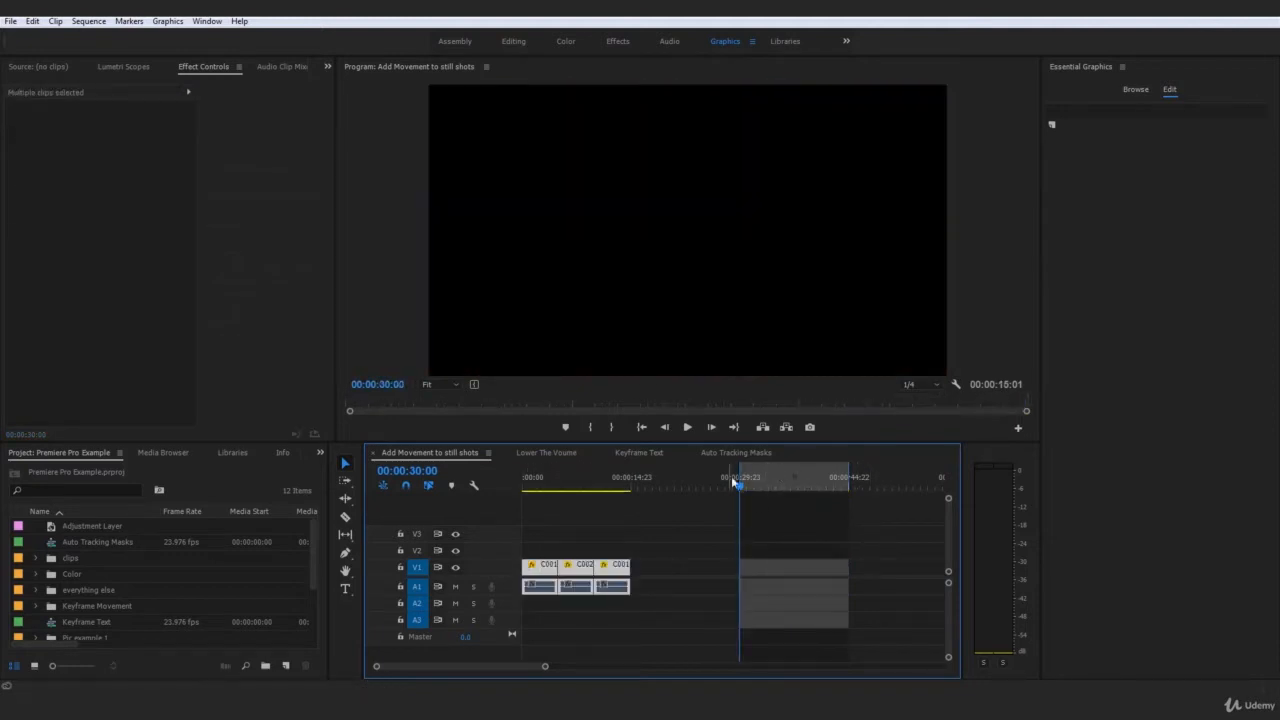
Mark the In point at 00:00:00:00 and the Out point at the end of the last clip.
{"action": "key", "text": "Home"}
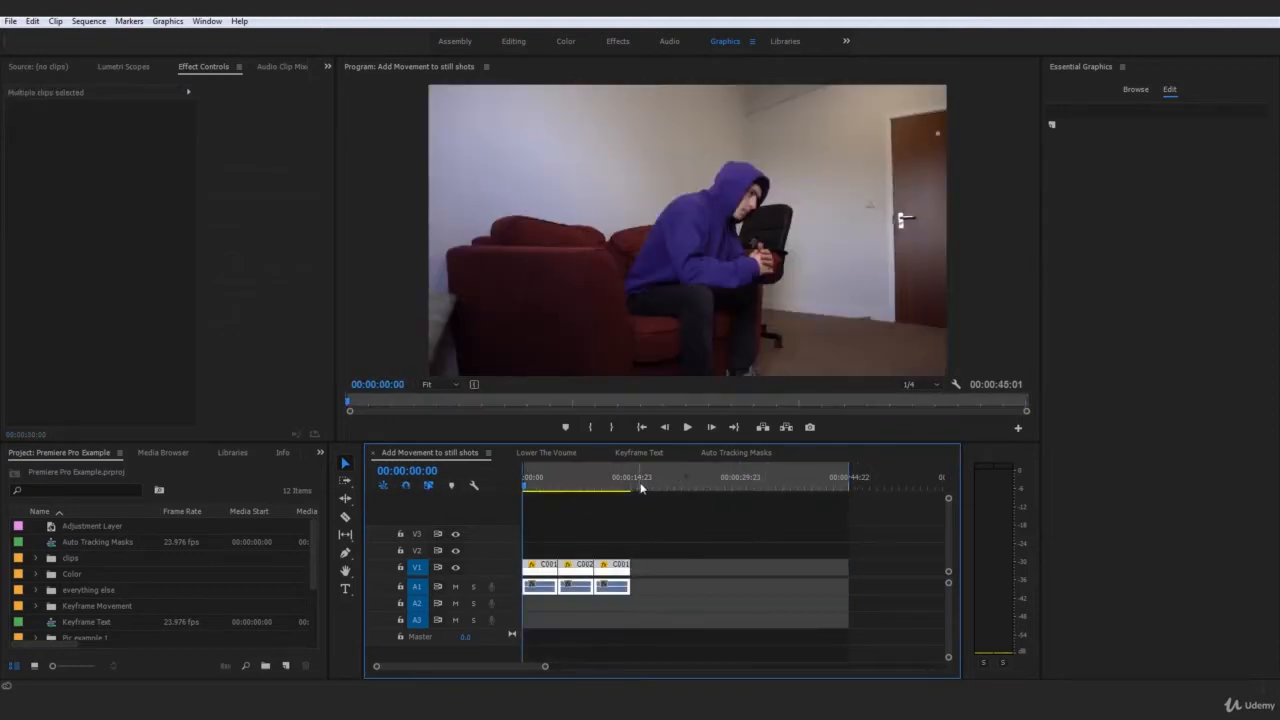
{"action": "left_click", "coordinate": [631, 486]}
{"action": "key", "text": "Home"}
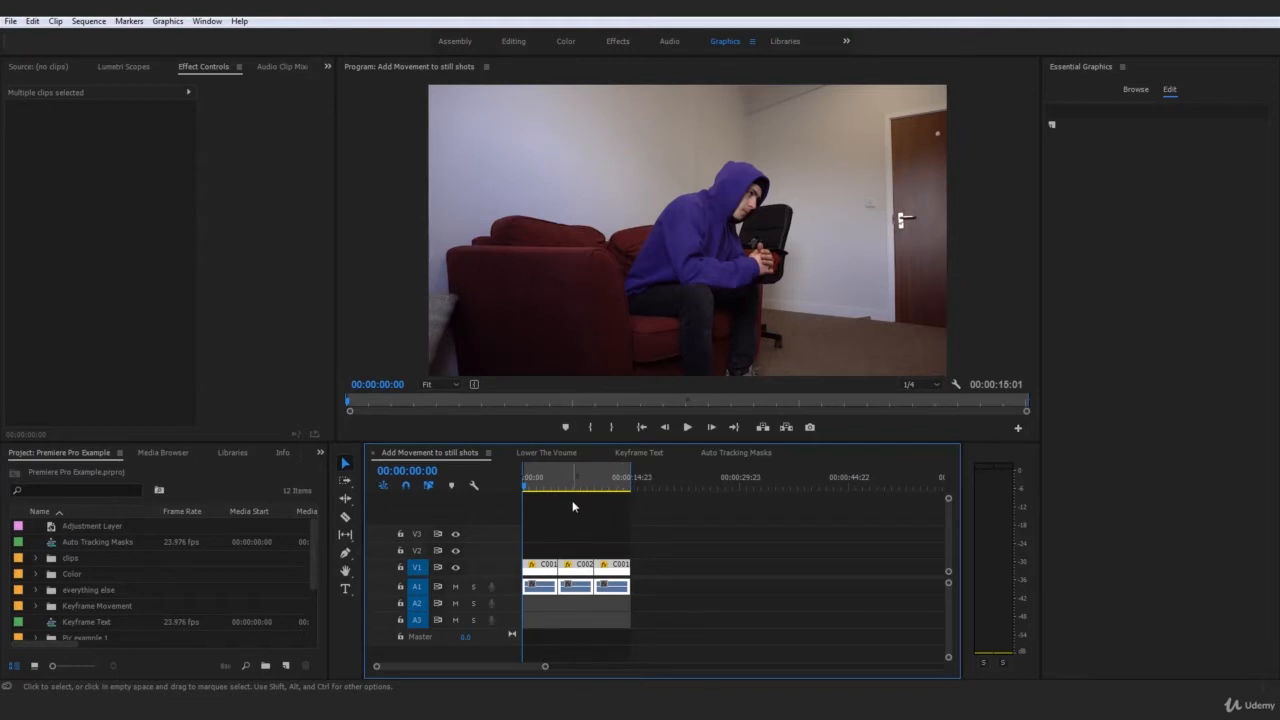
Deselect the clips and render the marked range with Render In to Out.
{"action": "left_click", "coordinate": [581, 513]}
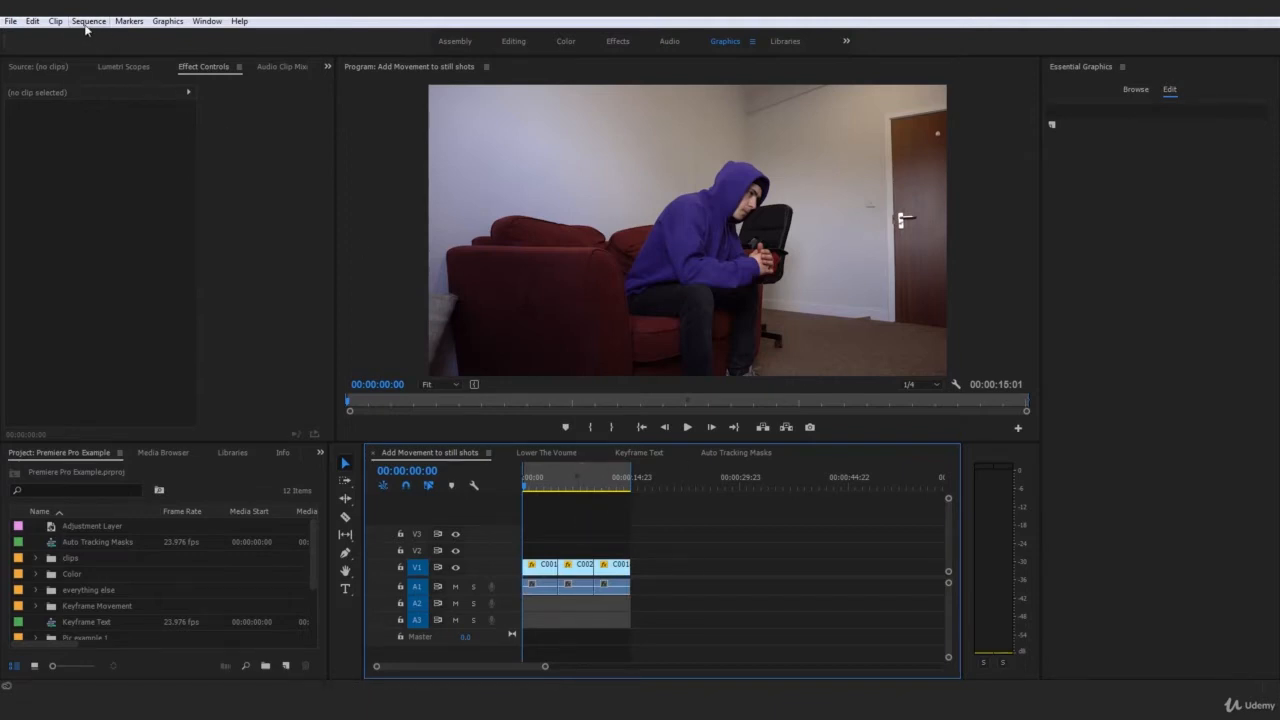
{"action": "left_click", "coordinate": [87, 21]}
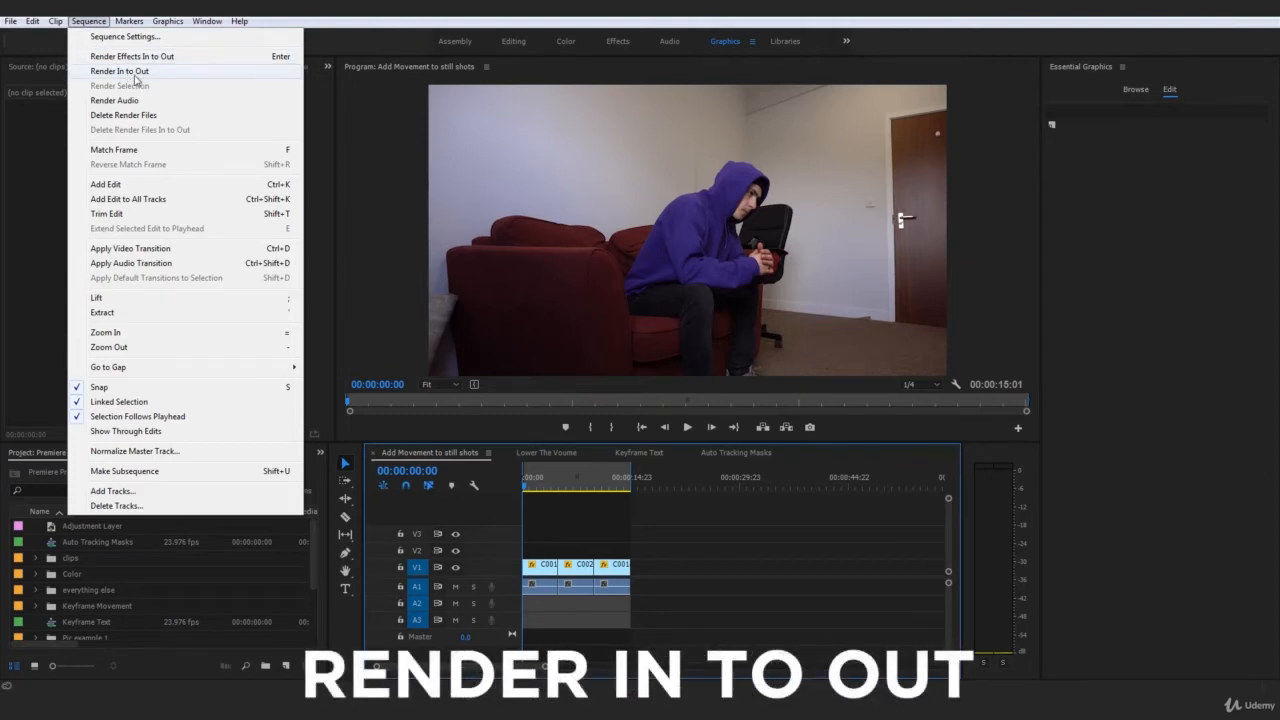
{"action": "left_click", "coordinate": [136, 73]}
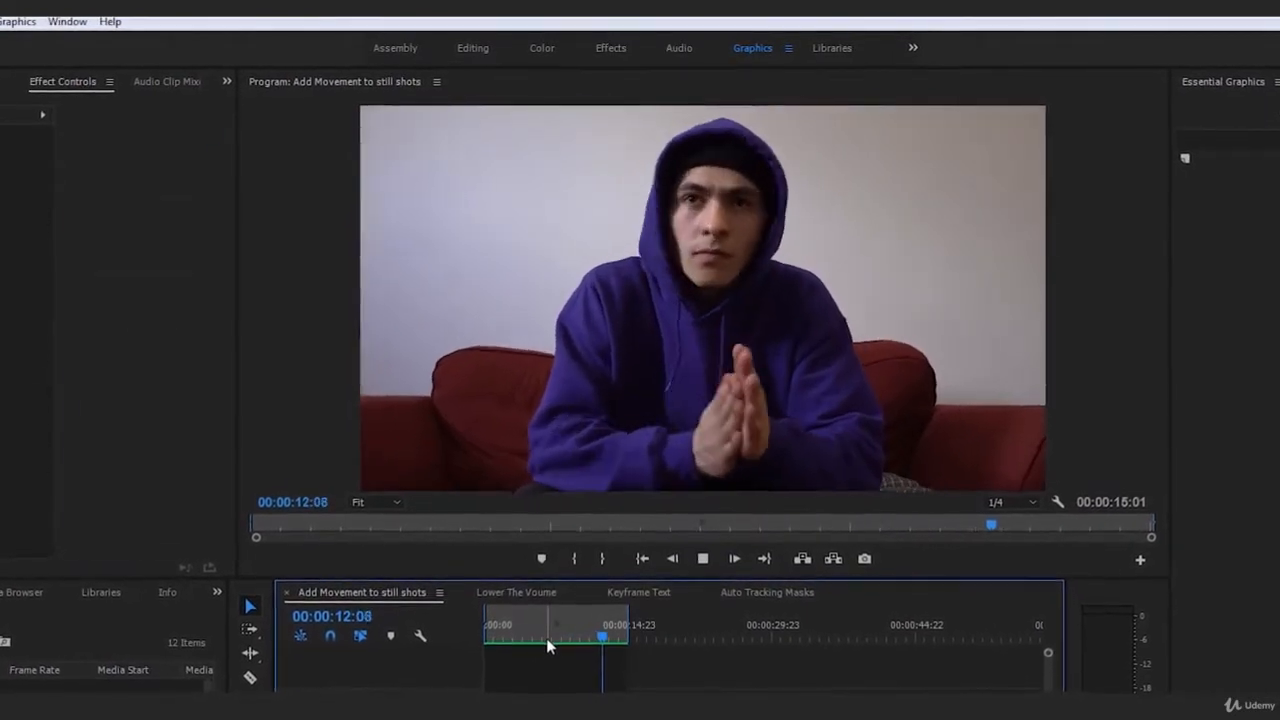
Play the rendered range from the start of the sequence to check its playback.
{"action": "left_click", "coordinate": [494, 650]}
{"action": "left_click", "coordinate": [704, 676]}
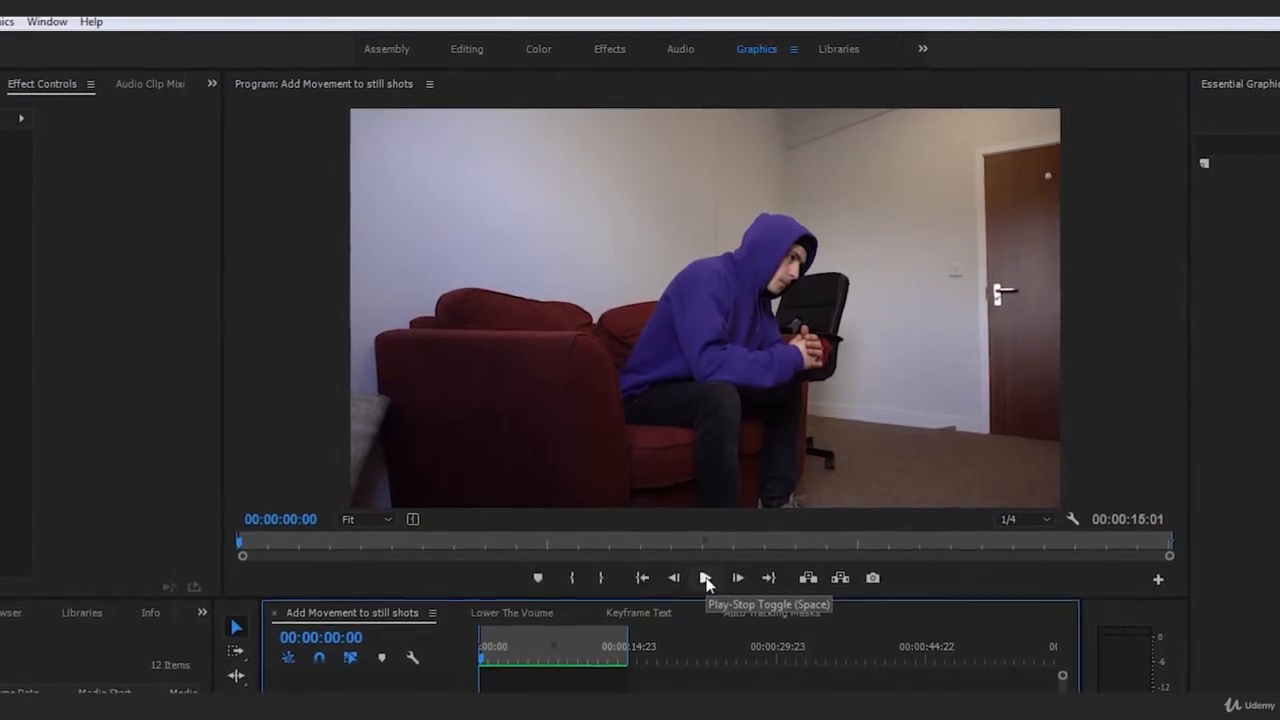
{"action": "left_click", "coordinate": [706, 582]}
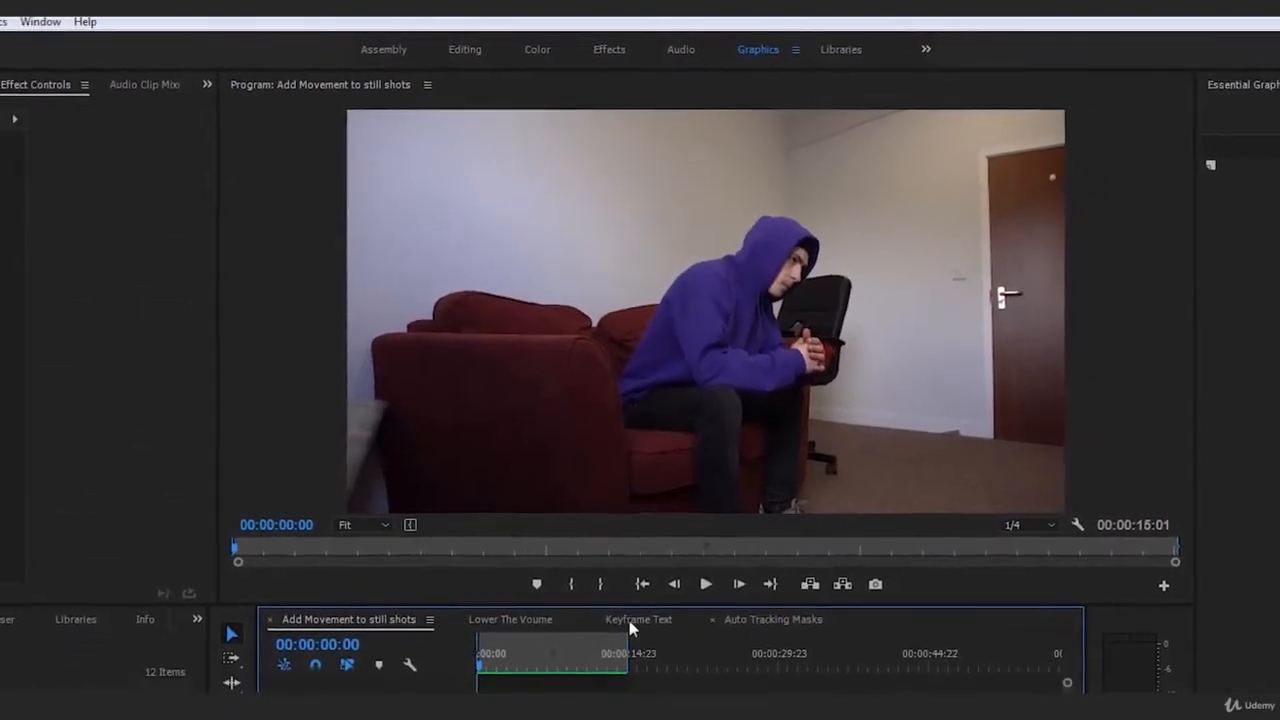
{"action": "left_click", "coordinate": [16, 21]}
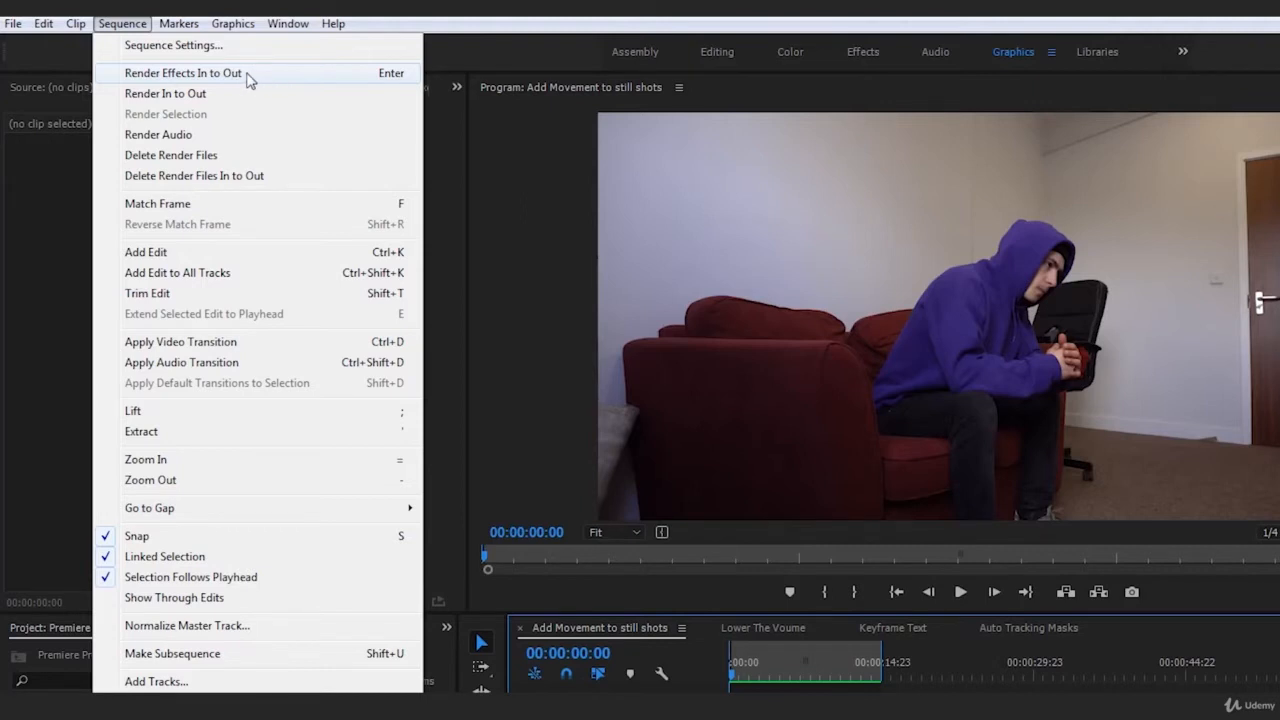
{"action": "key", "text": "Escape"}
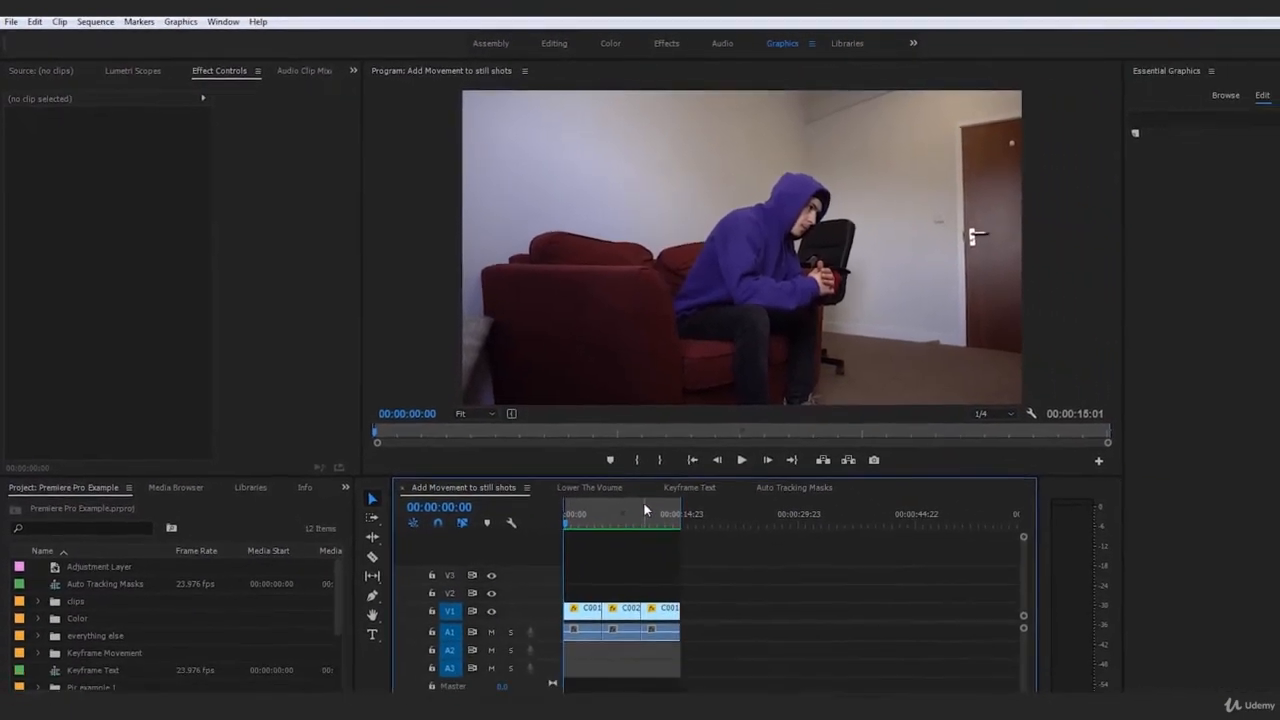
{"action": "left_click", "coordinate": [626, 552]}
{"action": "left_click_drag", "start_coordinate": [545, 490], "coordinate": [500, 486]}
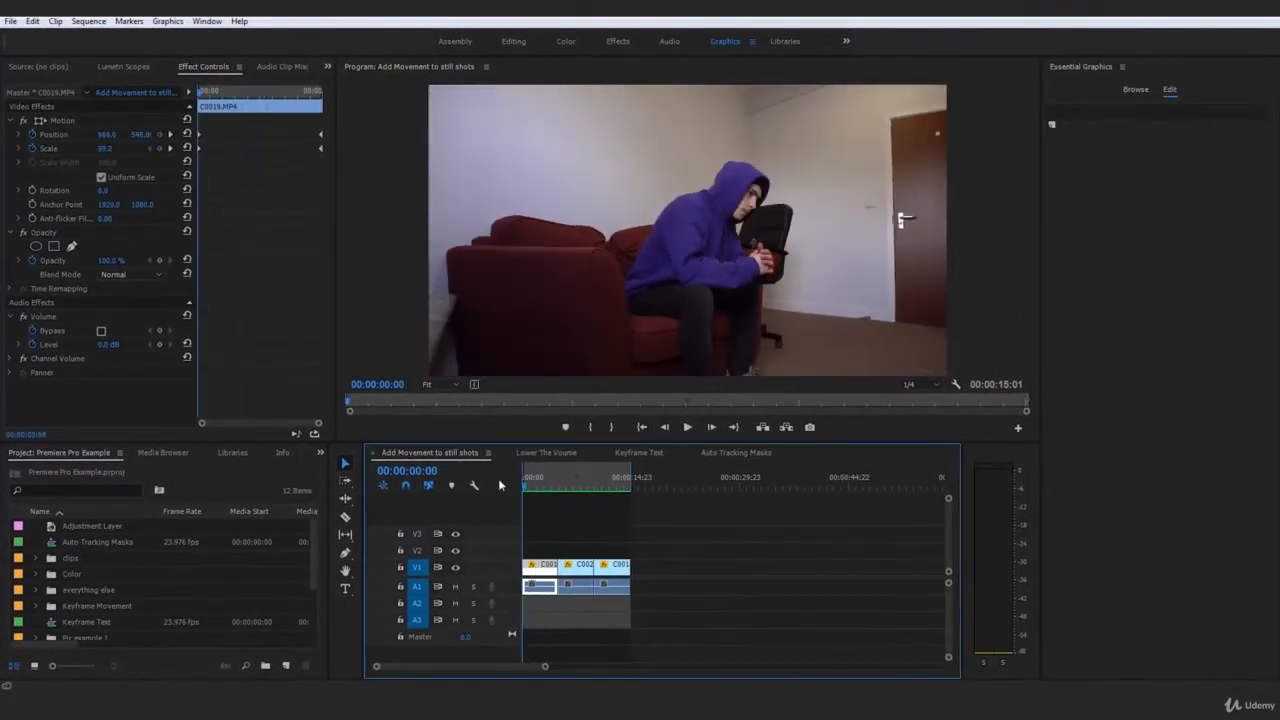
{"action": "left_click", "coordinate": [673, 509]}
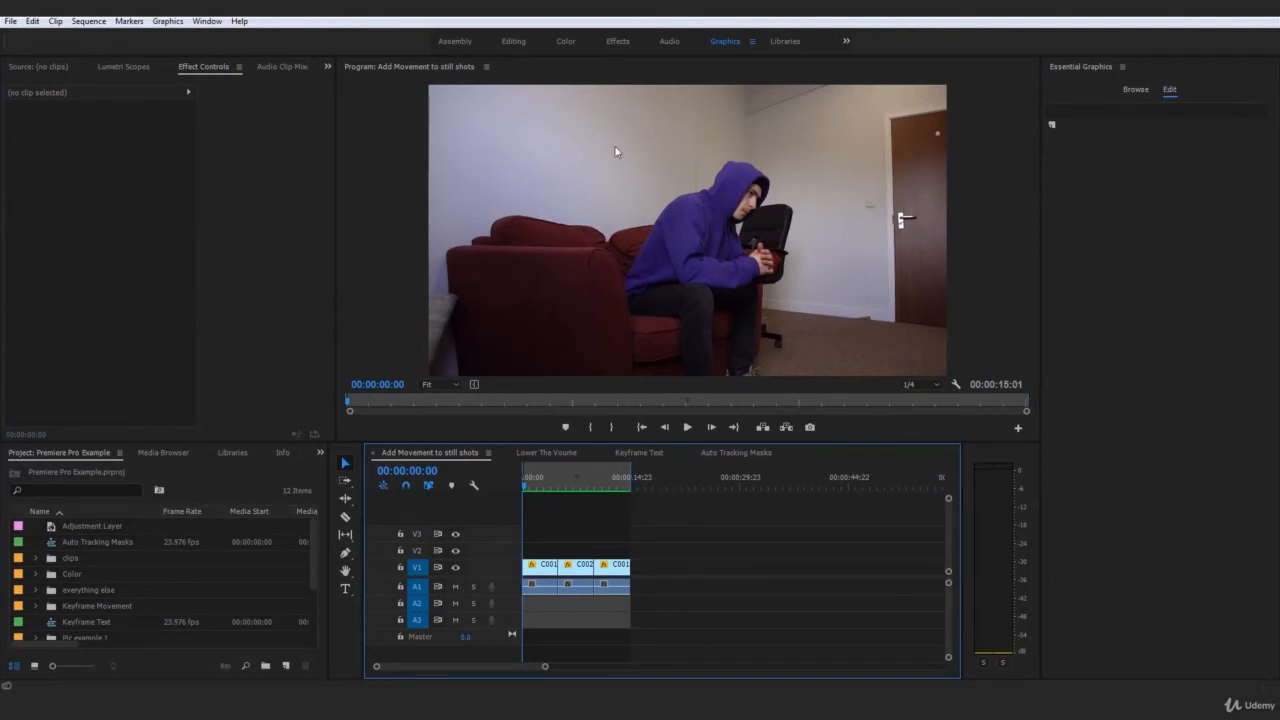
{"action": "left_click", "coordinate": [12, 21]}
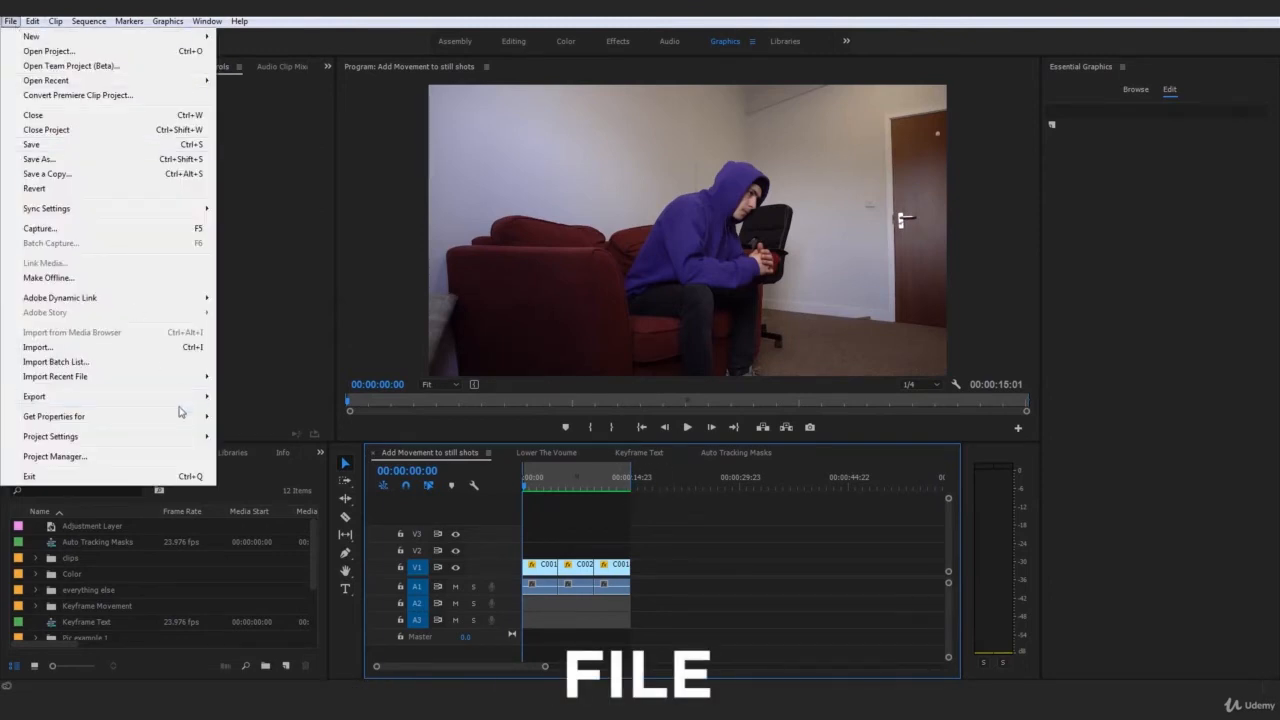
{"action": "mouse_move", "coordinate": [188, 398]}
{"action": "left_click", "coordinate": [266, 399]}
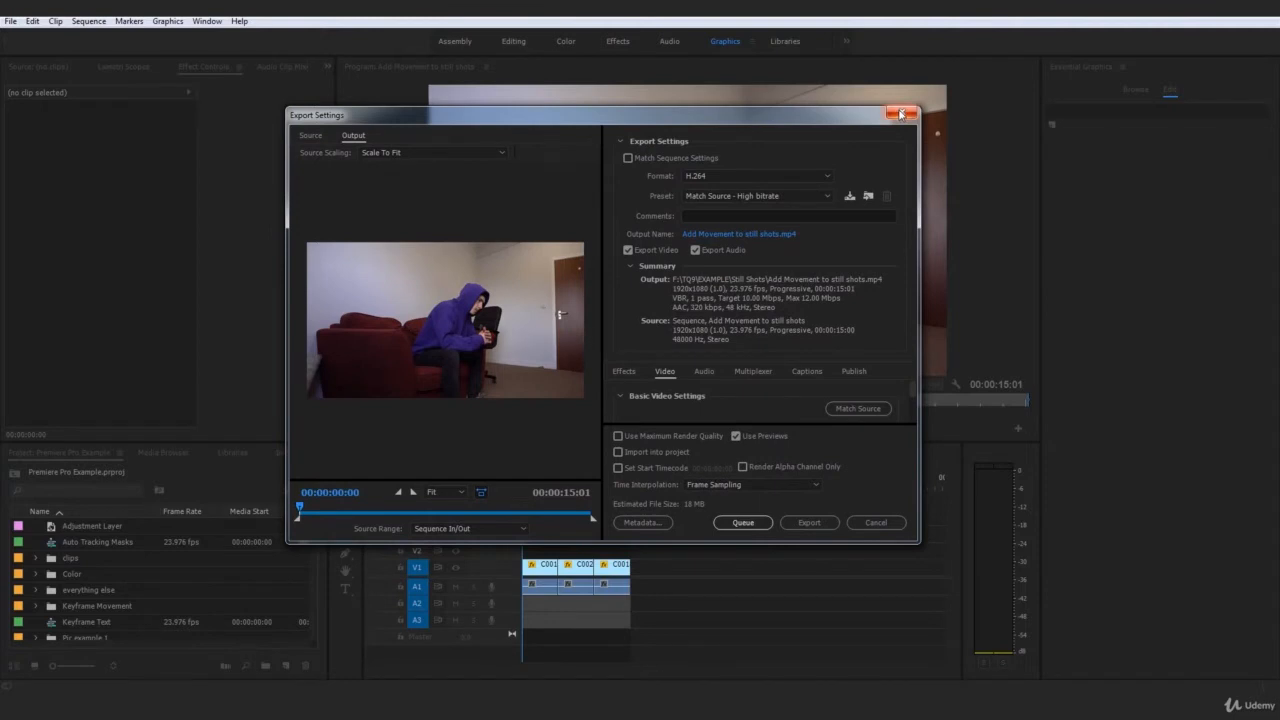
{"action": "left_click", "coordinate": [901, 113]}
Open the media export settings for the sequence and enlarge the dialog to show more video settings.
{"action": "key", "text": "ctrl+m"}
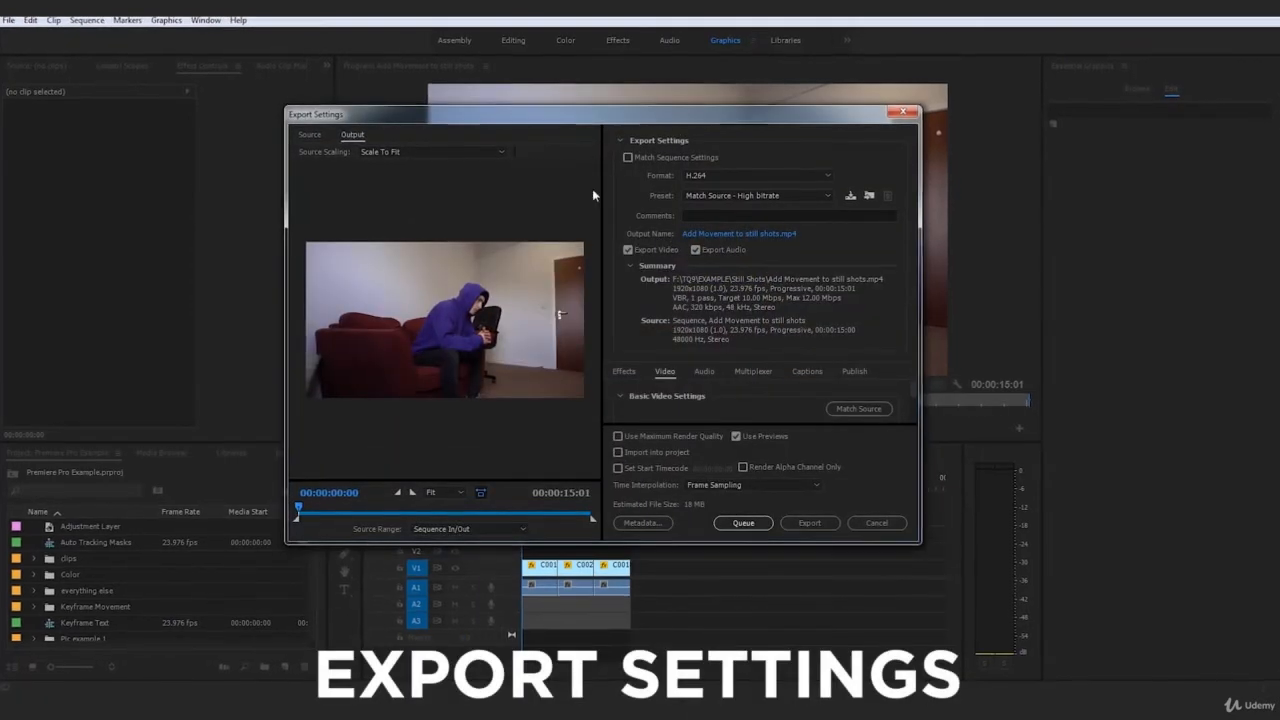
{"action": "mouse_move", "coordinate": [297, 510]}
{"action": "left_mouse_down"}
{"action": "mouse_move", "coordinate": [340, 512]}
{"action": "mouse_move", "coordinate": [287, 520]}
{"action": "left_mouse_up"}
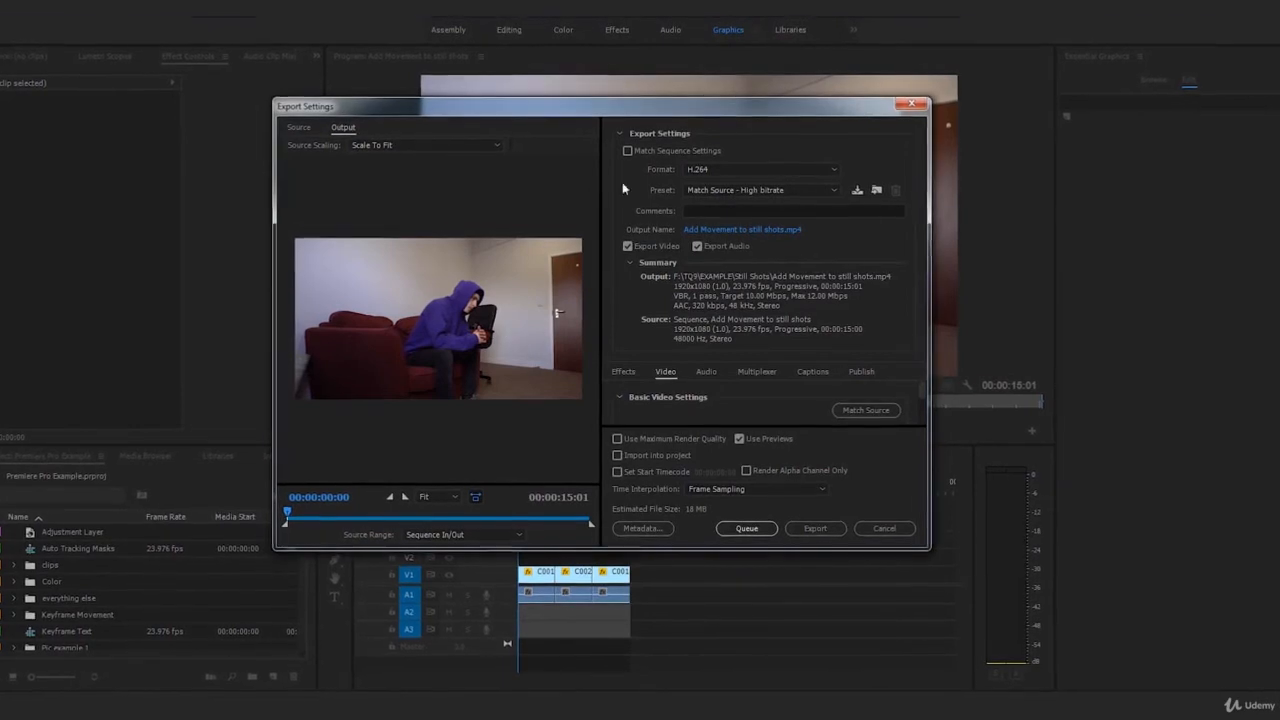
{"action": "left_click_drag", "start_coordinate": [726, 98], "coordinate": [727, 27]}
{"action": "left_click_drag", "start_coordinate": [768, 551], "coordinate": [767, 665]}
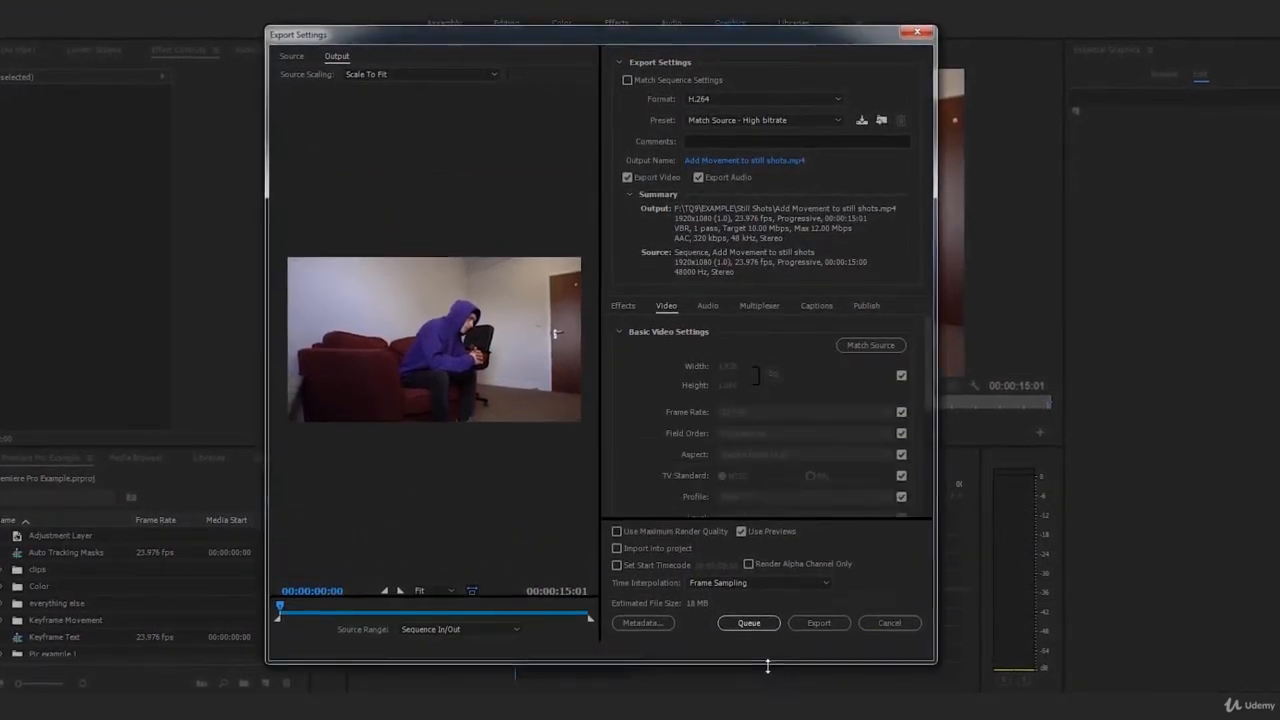
Set the export format to H.264 with the Match Source - High bitrate preset.
{"action": "left_click", "coordinate": [702, 100]}
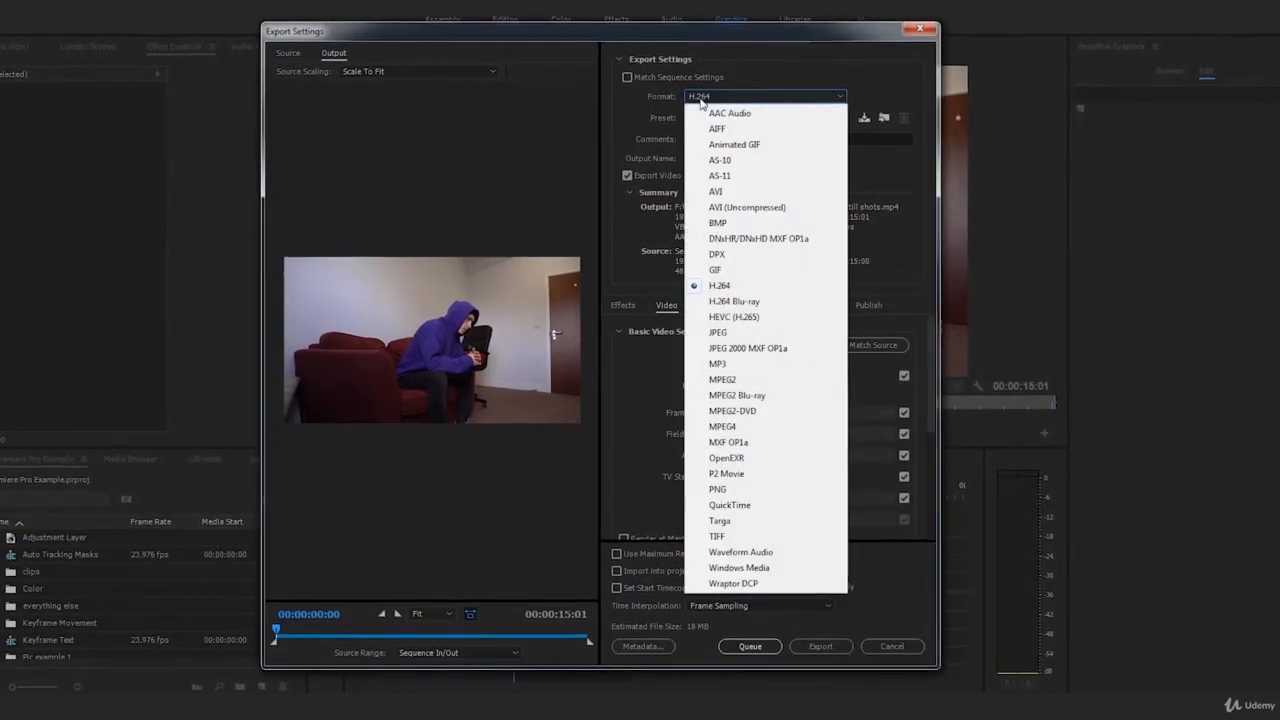
{"action": "left_click", "coordinate": [725, 287]}
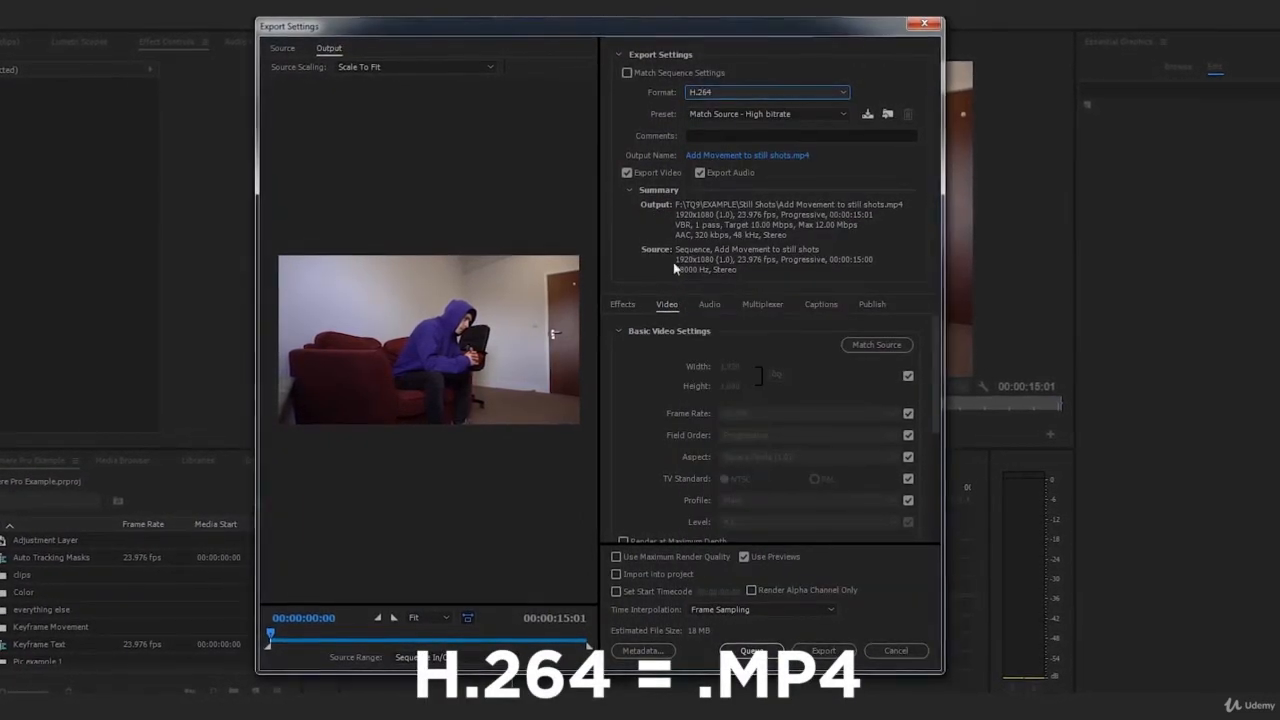
{"action": "left_click", "coordinate": [715, 116]}
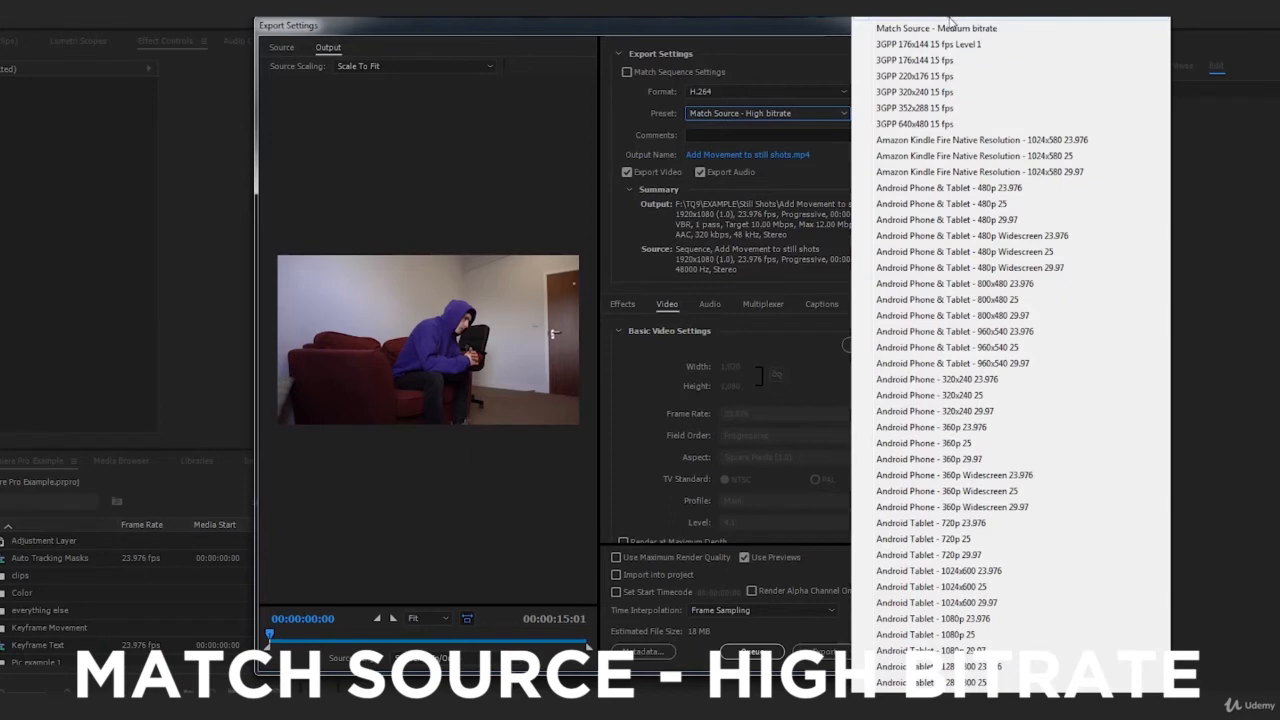
{"action": "left_click", "coordinate": [951, 18]}
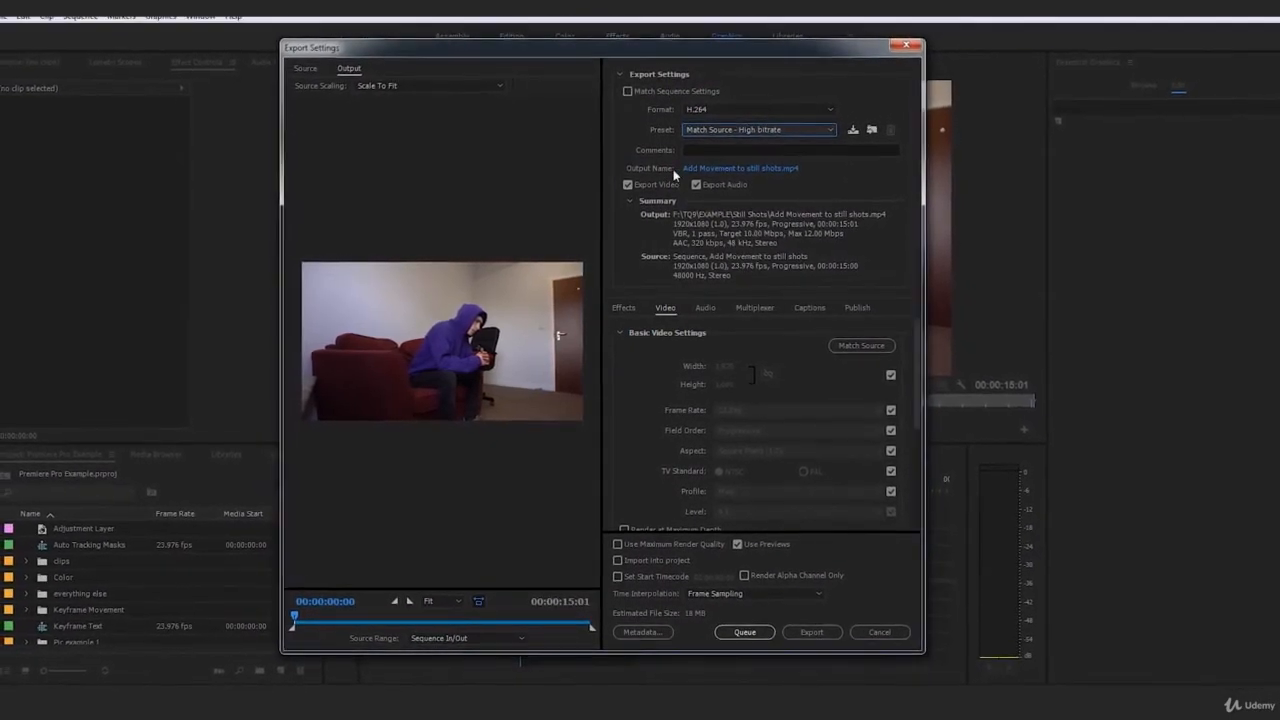
Set the exported video's output file name to "export save" in the Still Shots folder.
{"action": "left_click", "coordinate": [737, 168]}
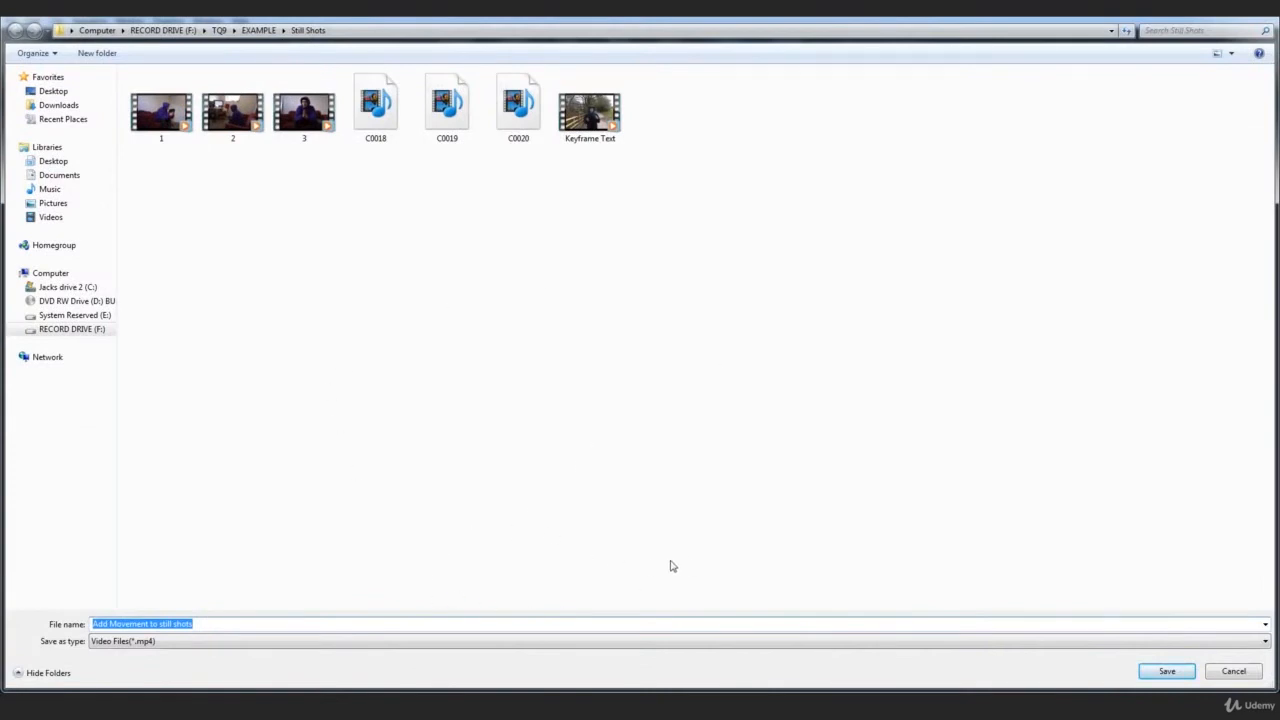
{"action": "type", "text": "sa"}
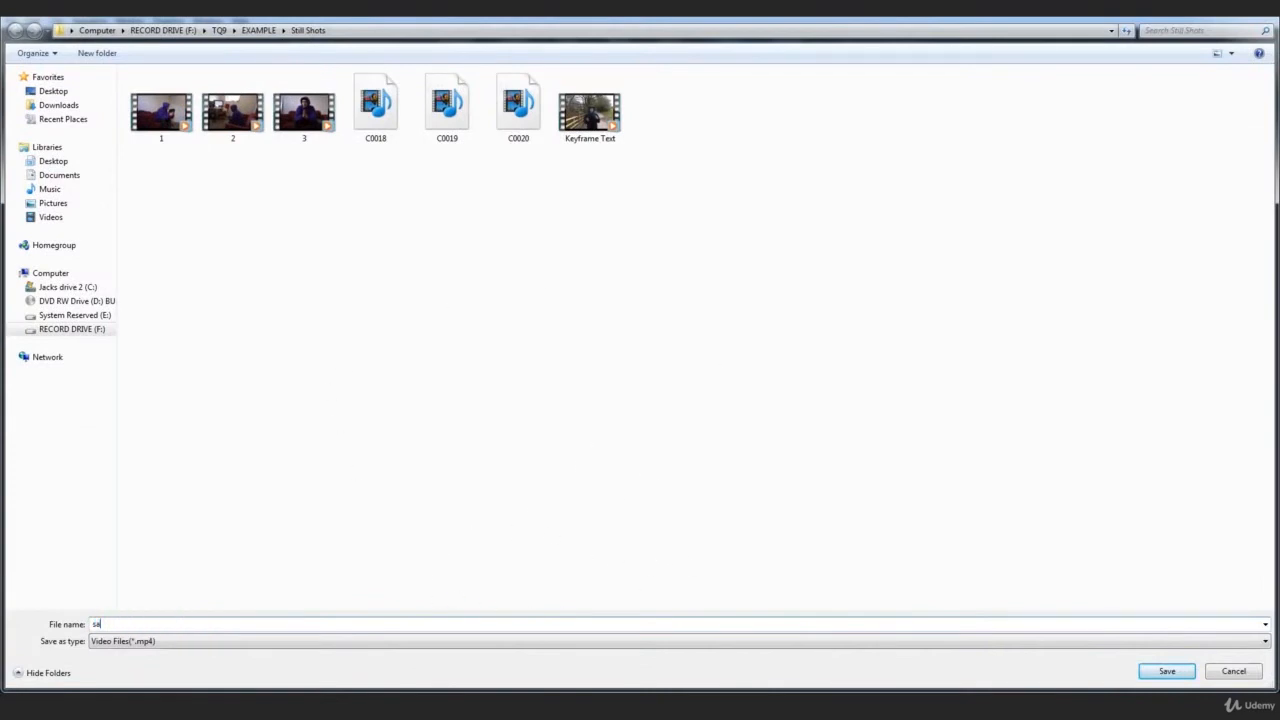
{"action": "type", "text": "ve"}
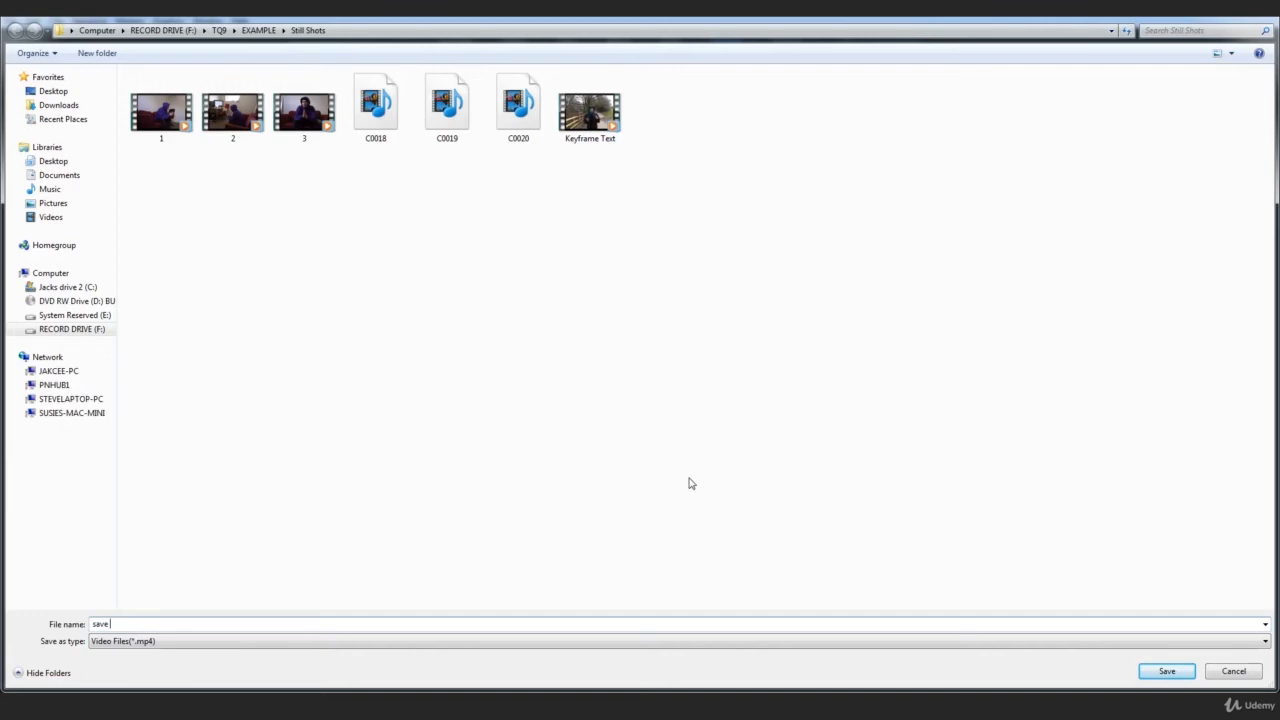
{"action": "key", "text": "ctrl+a"}
{"action": "type", "text": "export save"}
{"action": "key", "text": "Return"}
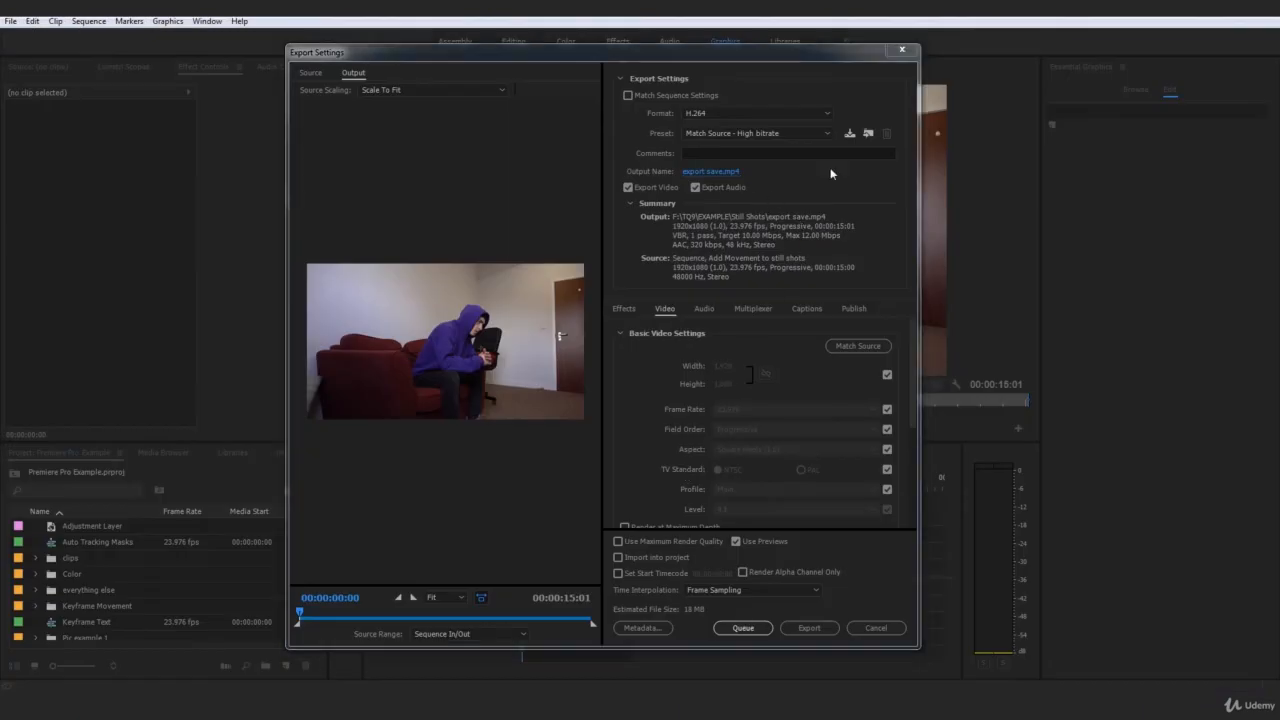
{"action": "left_click", "coordinate": [775, 176]}
{"action": "left_click", "coordinate": [1166, 671]}
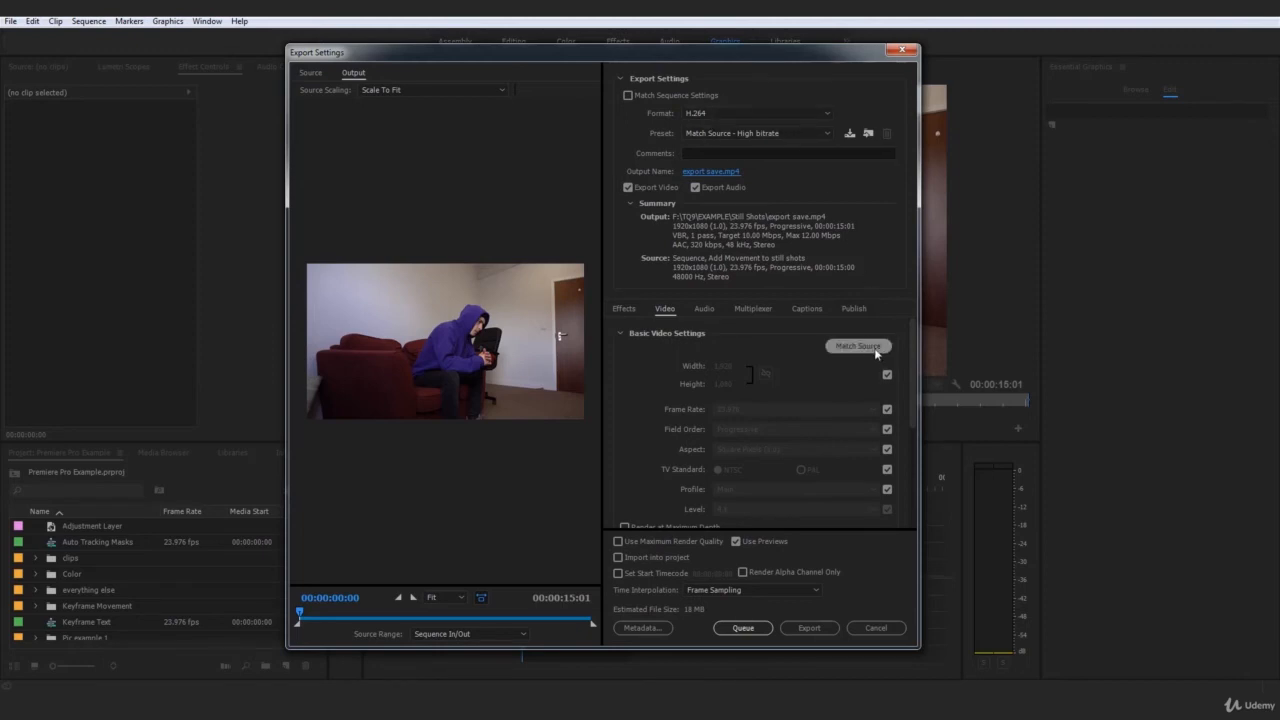
Look through the basic video settings, start exporting the sequence, and cancel the encoding.
{"action": "scroll", "coordinate": [744, 448], "scroll_direction": "down", "scroll_amount": 3}
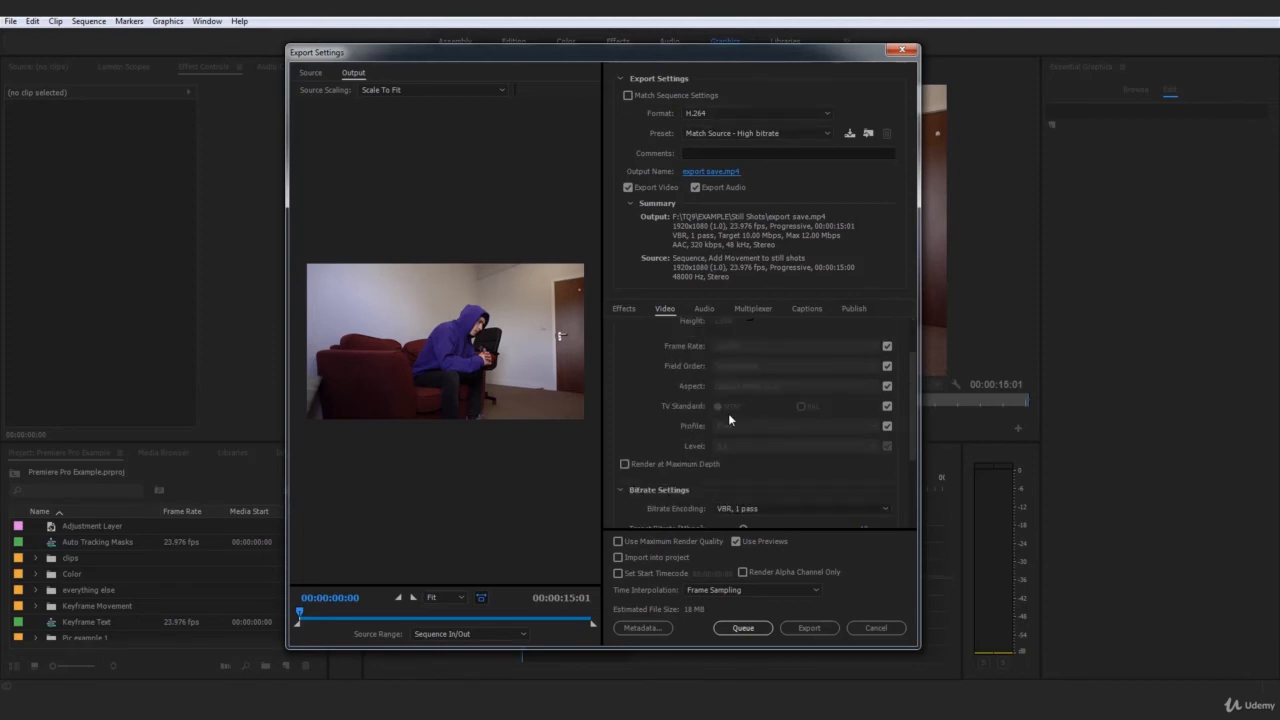
{"action": "scroll", "coordinate": [740, 385], "scroll_direction": "up", "scroll_amount": 3}
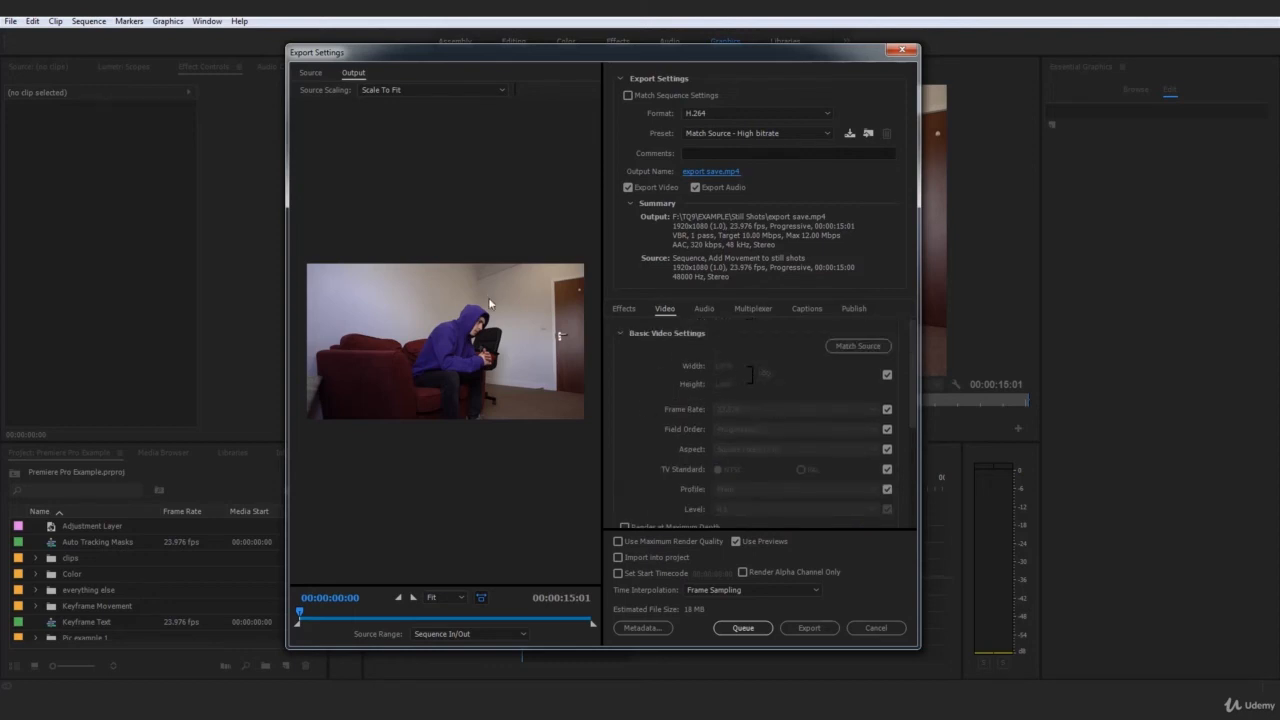
{"action": "left_click", "coordinate": [809, 628]}
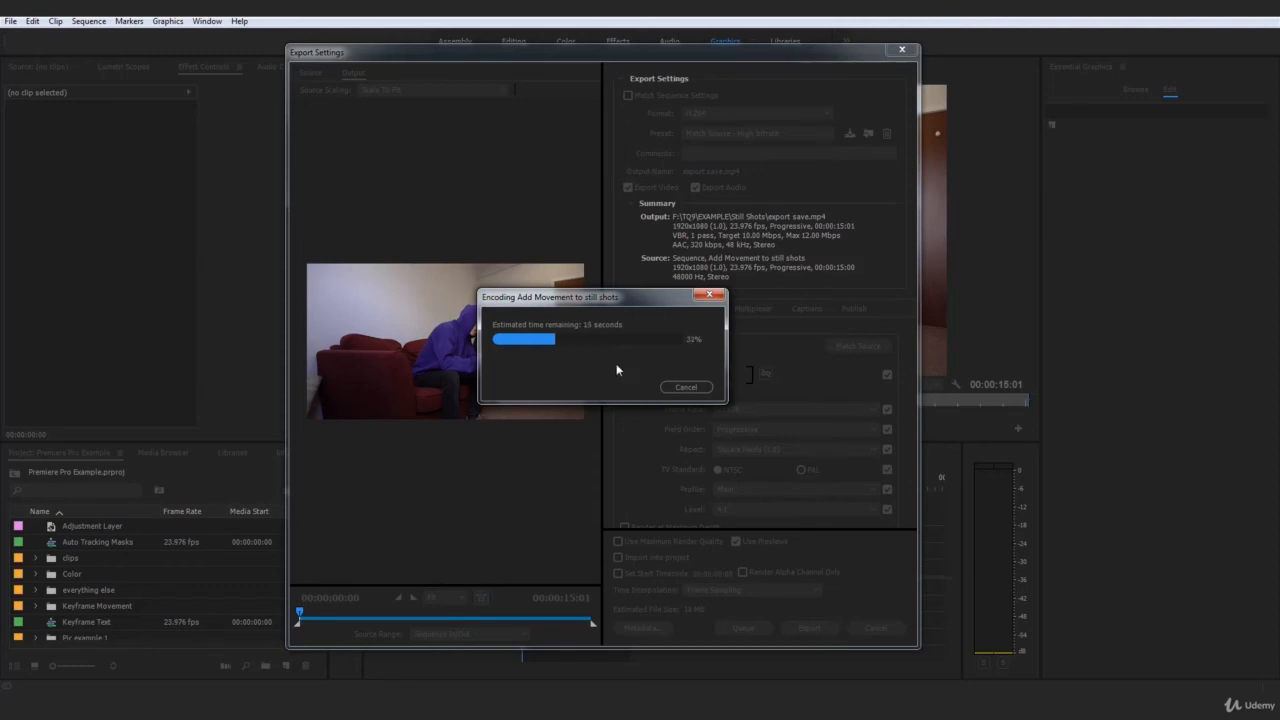
{"action": "left_click", "coordinate": [686, 388]}
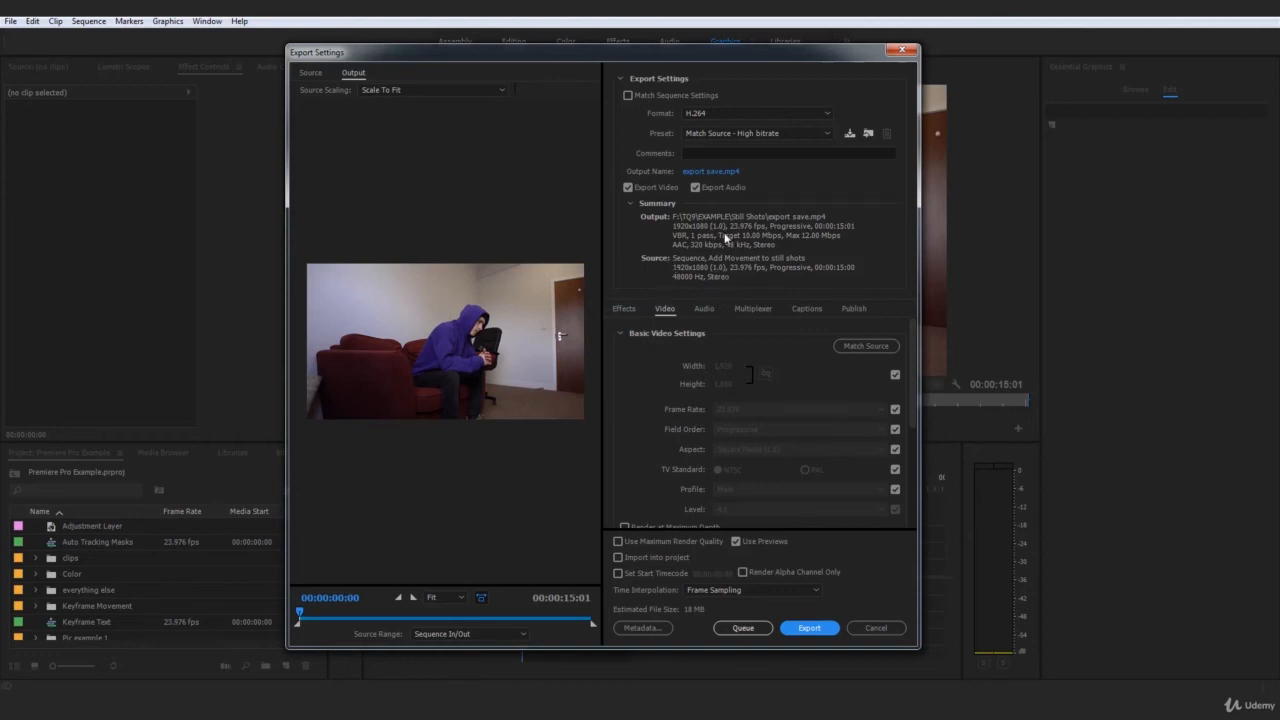
Choose Sequence In/Out as the export's source range and H.264 as its format.
{"action": "left_click", "coordinate": [496, 634]}
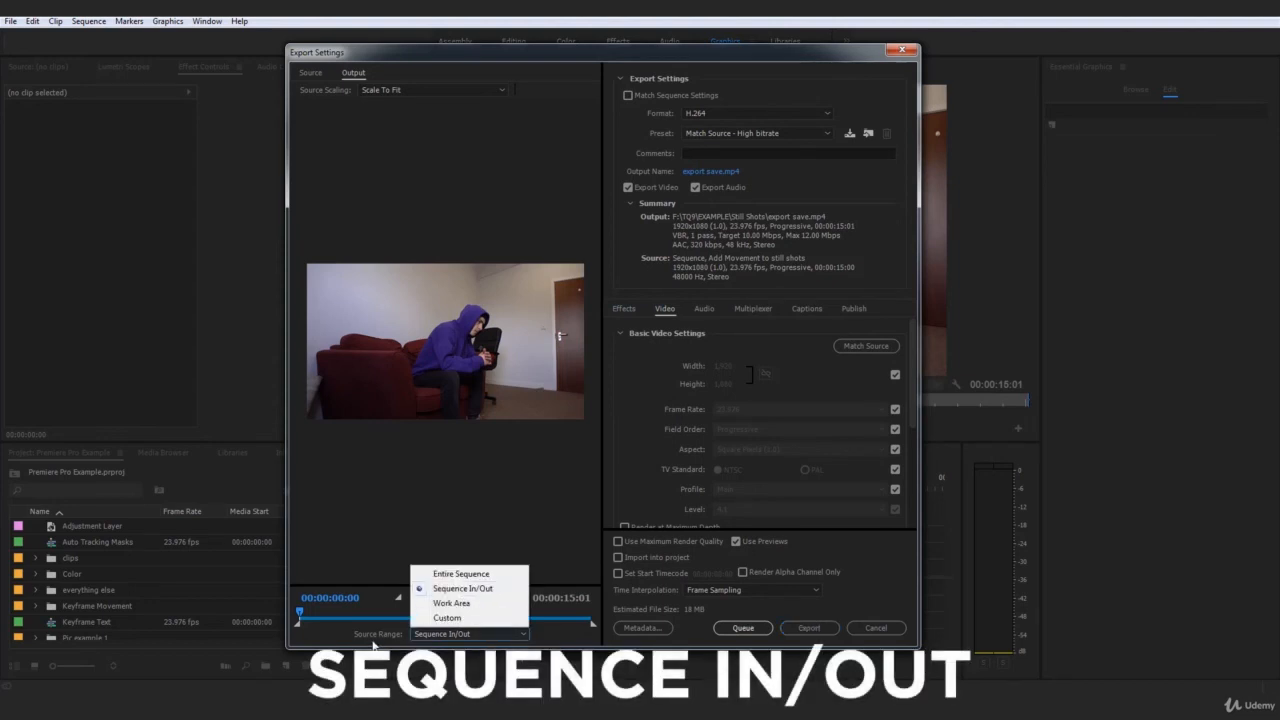
{"action": "left_click", "coordinate": [476, 591]}
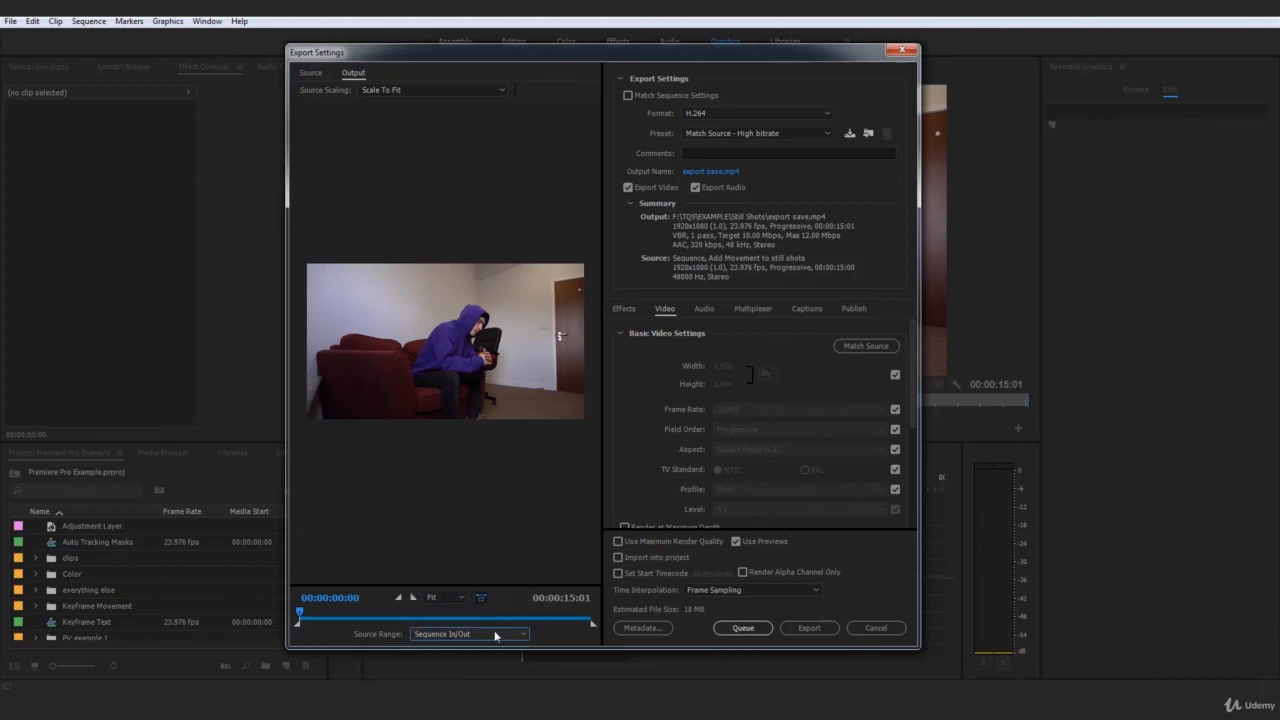
{"action": "left_click", "coordinate": [516, 634]}
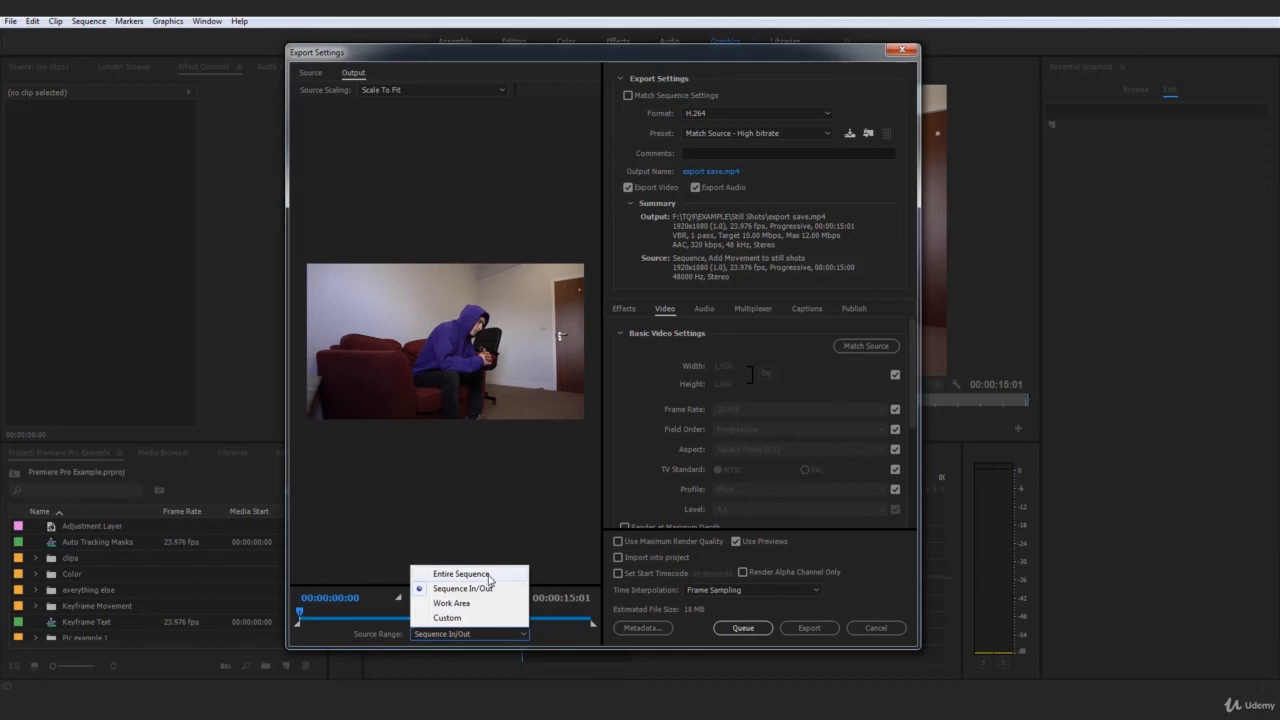
{"action": "left_click", "coordinate": [486, 588]}
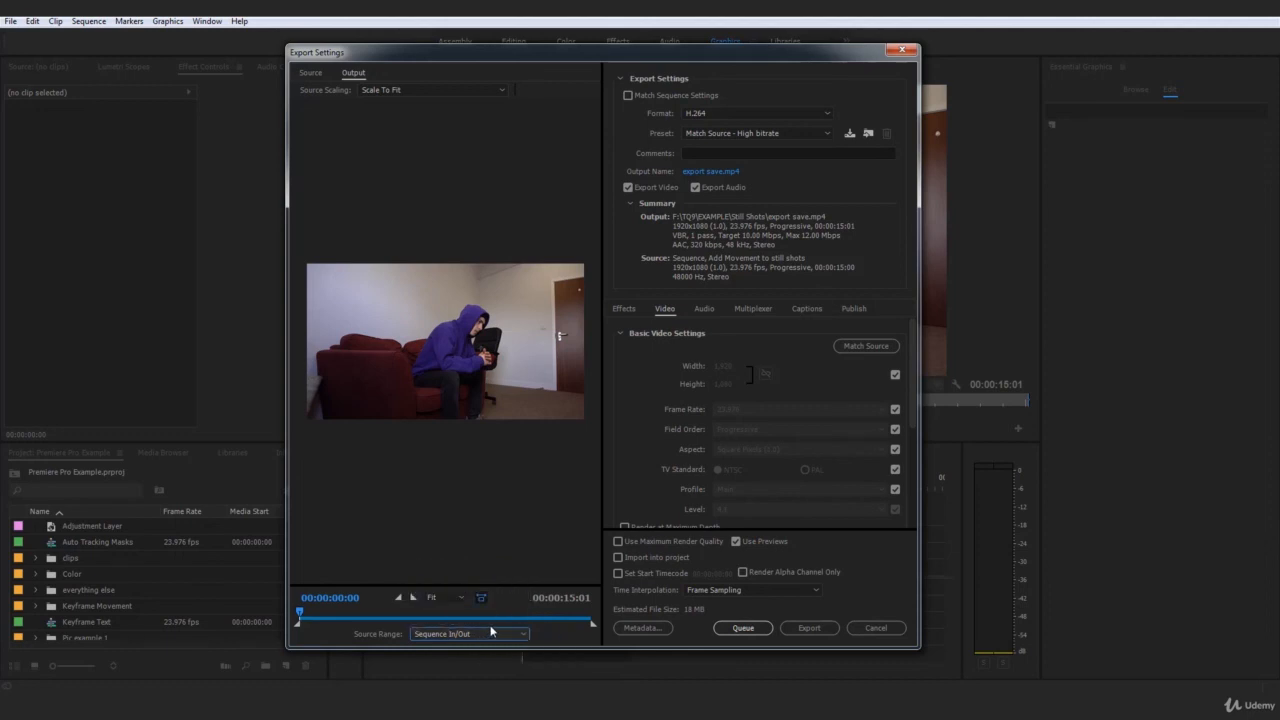
{"action": "left_click", "coordinate": [722, 114]}
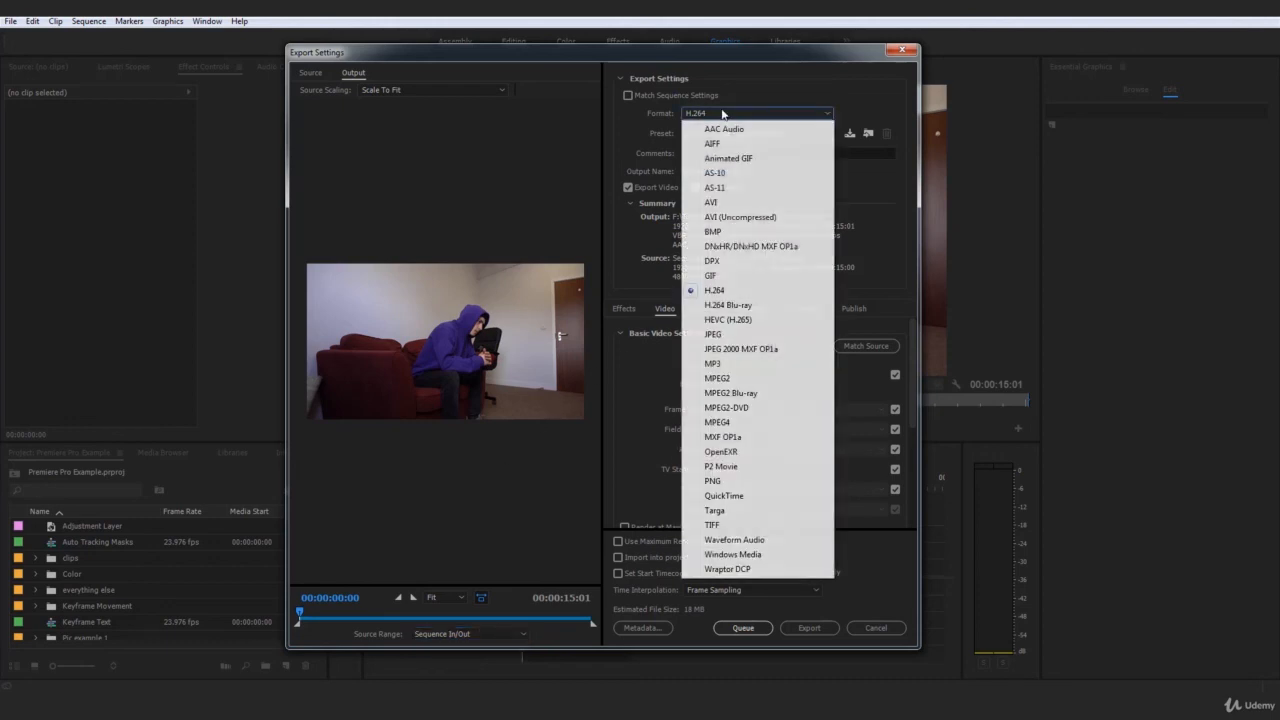
{"action": "left_click", "coordinate": [742, 291]}
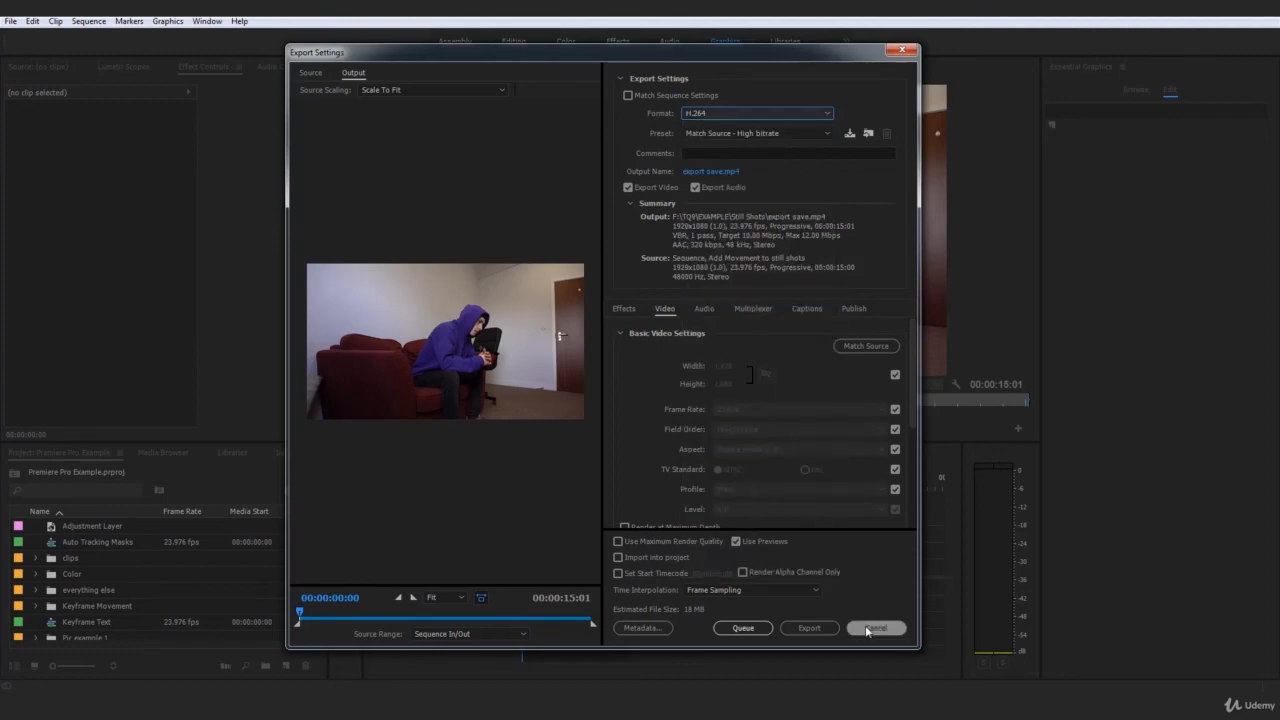